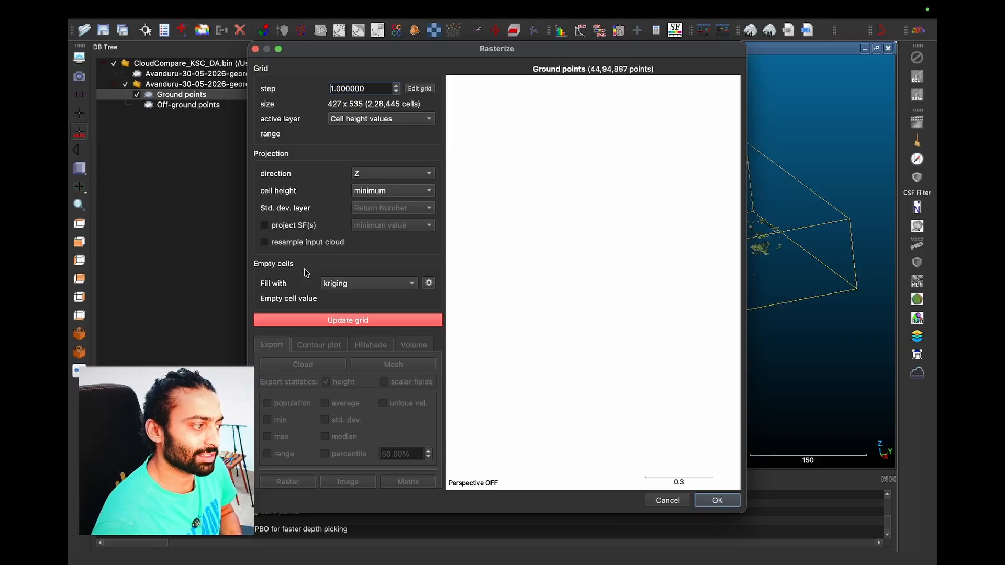
Step: Compute the raster grid for the ground points, export it as a cloud, and finish the Rasterize operation
{"action": "left_click", "coordinate": [344, 320]}
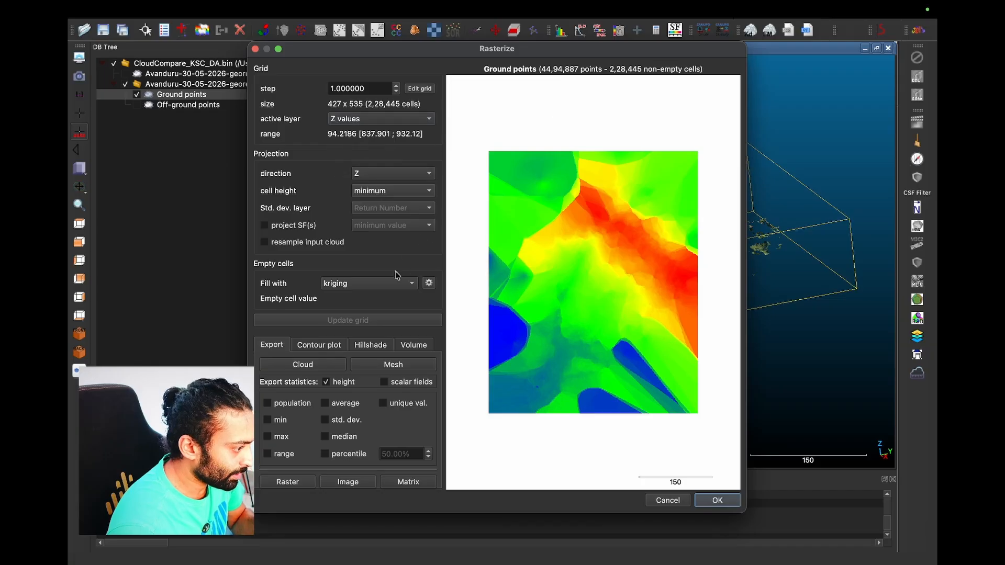
{"action": "left_click", "coordinate": [308, 365]}
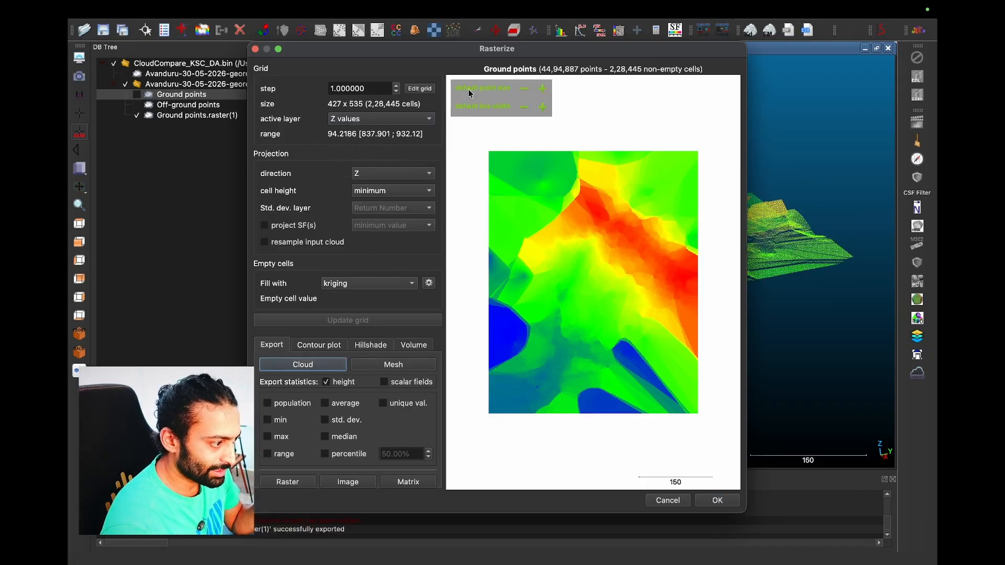
{"action": "left_click_drag", "start_coordinate": [485, 48], "coordinate": [525, 139]}
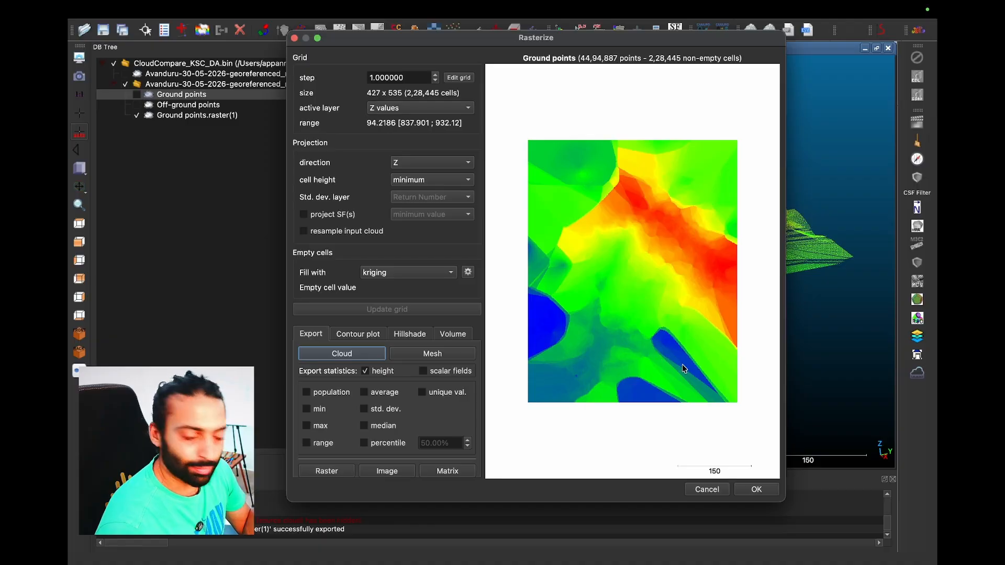
{"action": "left_click", "coordinate": [757, 490]}
Step: Show the Ground points cloud together with the exported raster cloud and compare how they overlap in 3D
{"action": "left_click_drag", "start_coordinate": [649, 293], "coordinate": [602, 322]}
{"action": "left_click", "coordinate": [138, 95]}
{"action": "left_click_drag", "start_coordinate": [520, 299], "coordinate": [607, 292]}
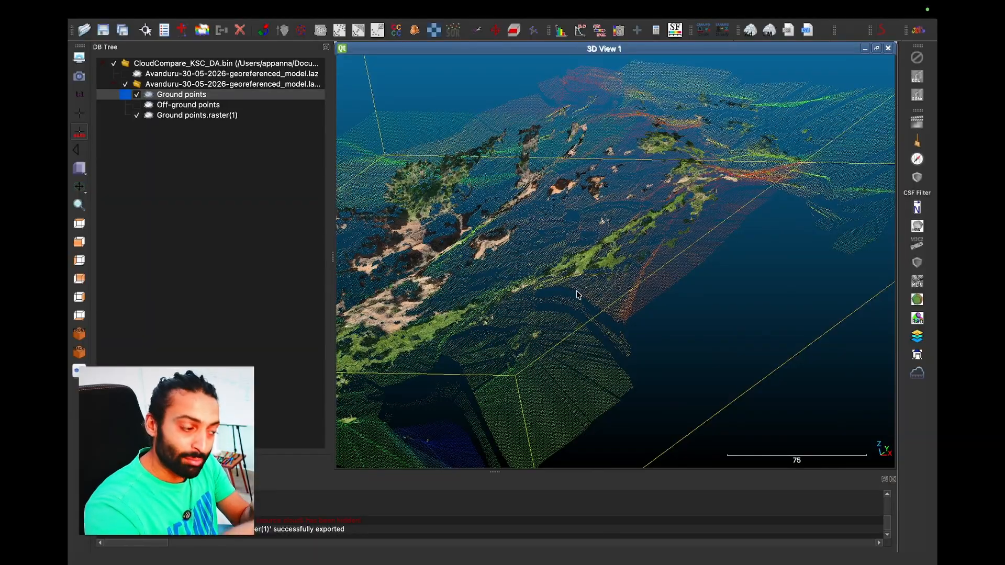
{"action": "left_click_drag", "start_coordinate": [579, 255], "coordinate": [631, 249]}
{"action": "left_click_drag", "start_coordinate": [509, 247], "coordinate": [736, 273]}
{"action": "scroll", "coordinate": [736, 273], "scroll_direction": "up", "scroll_amount": 3}
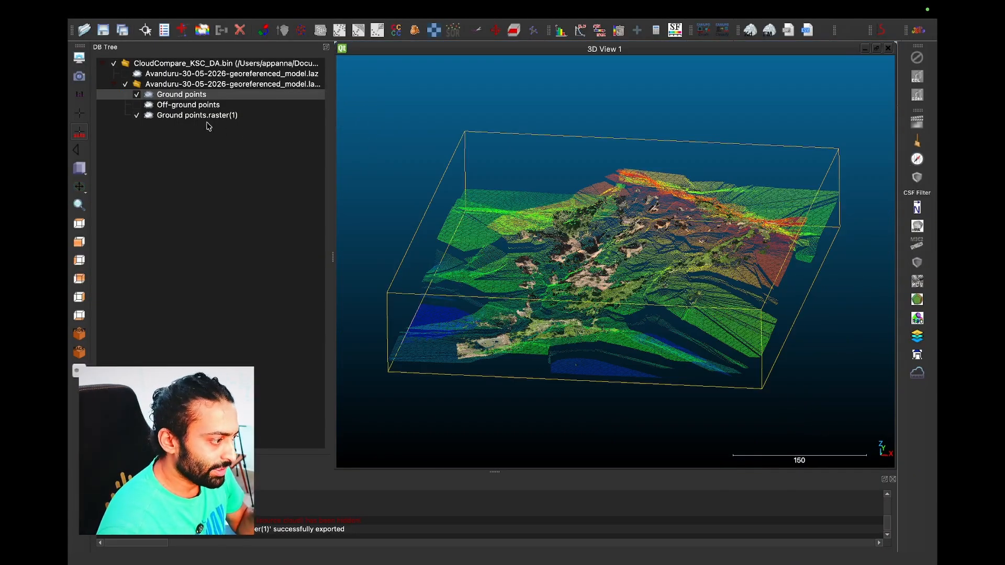
Step: Temporarily show the Off-ground points to compare the vegetation with the raster terrain surface, and hide them again
{"action": "left_click", "coordinate": [199, 116]}
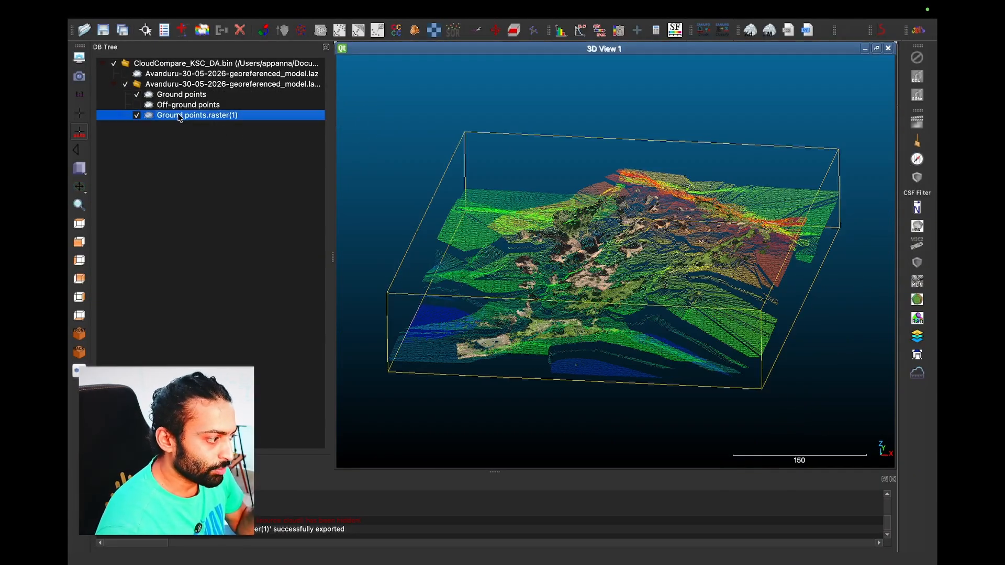
{"action": "left_click", "coordinate": [135, 105]}
{"action": "left_click_drag", "start_coordinate": [523, 272], "coordinate": [555, 335]}
{"action": "scroll", "coordinate": [618, 270], "scroll_direction": "up", "scroll_amount": 4}
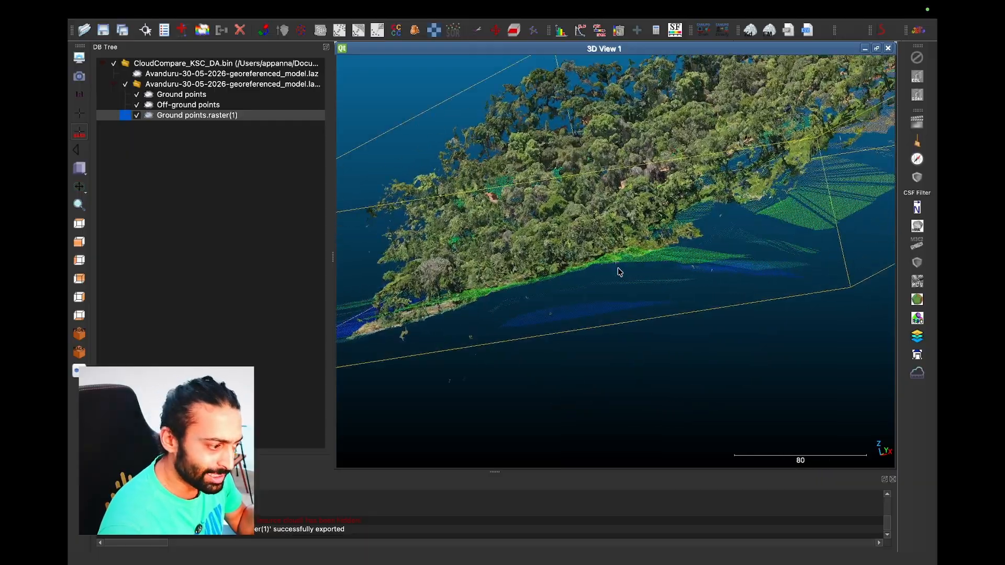
{"action": "left_click_drag", "start_coordinate": [705, 195], "coordinate": [680, 220]}
{"action": "left_click", "coordinate": [137, 111]}
{"action": "left_click", "coordinate": [137, 105]}
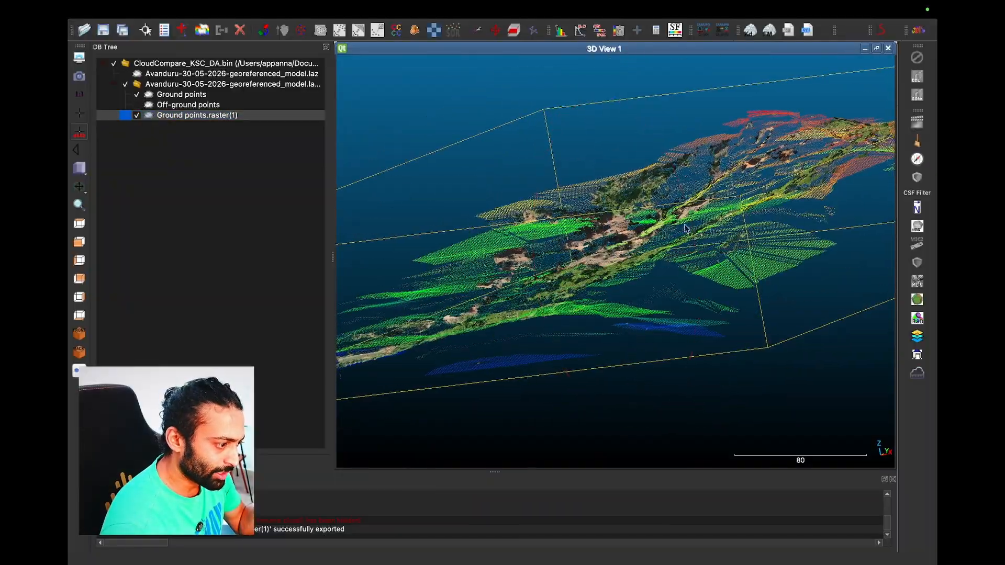
Step: Examine up close how the raster cloud fills the gaps between the ground points, and return to an overview
{"action": "scroll", "coordinate": [593, 188], "scroll_direction": "up", "scroll_amount": 3}
{"action": "scroll", "coordinate": [593, 187], "scroll_direction": "up", "scroll_amount": 3}
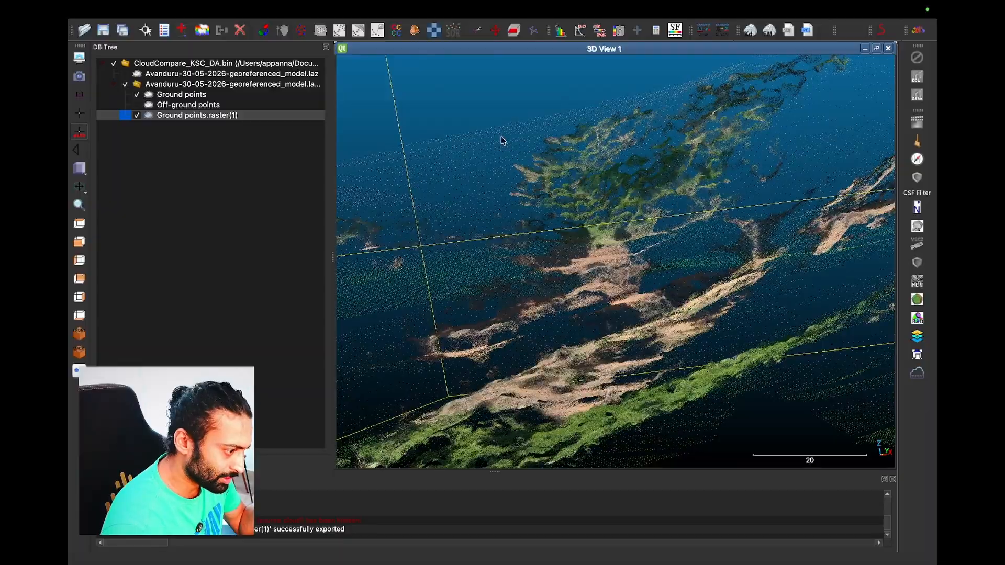
{"action": "scroll", "coordinate": [511, 144], "scroll_direction": "down", "scroll_amount": 2}
{"action": "left_click", "coordinate": [138, 112]}
{"action": "scroll", "coordinate": [570, 300], "scroll_direction": "down", "scroll_amount": 3}
{"action": "scroll", "coordinate": [570, 300], "scroll_direction": "down", "scroll_amount": 5}
{"action": "mouse_move", "coordinate": [678, 248]}
{"action": "left_mouse_down"}
{"action": "mouse_move", "coordinate": [653, 259]}
{"action": "mouse_move", "coordinate": [651, 275]}
{"action": "mouse_move", "coordinate": [724, 294]}
{"action": "mouse_move", "coordinate": [751, 243]}
{"action": "mouse_move", "coordinate": [718, 193]}
{"action": "mouse_move", "coordinate": [852, 265]}
{"action": "mouse_move", "coordinate": [588, 246]}
{"action": "mouse_move", "coordinate": [671, 246]}
{"action": "left_mouse_up"}
{"action": "scroll", "coordinate": [650, 276], "scroll_direction": "down", "scroll_amount": 2}
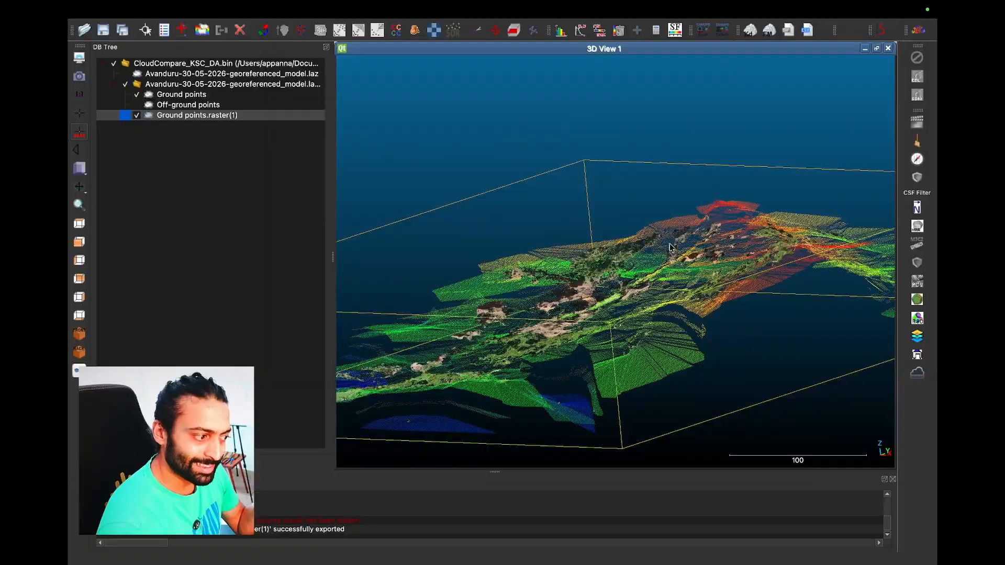
{"action": "scroll", "coordinate": [671, 248], "scroll_direction": "down", "scroll_amount": 3}
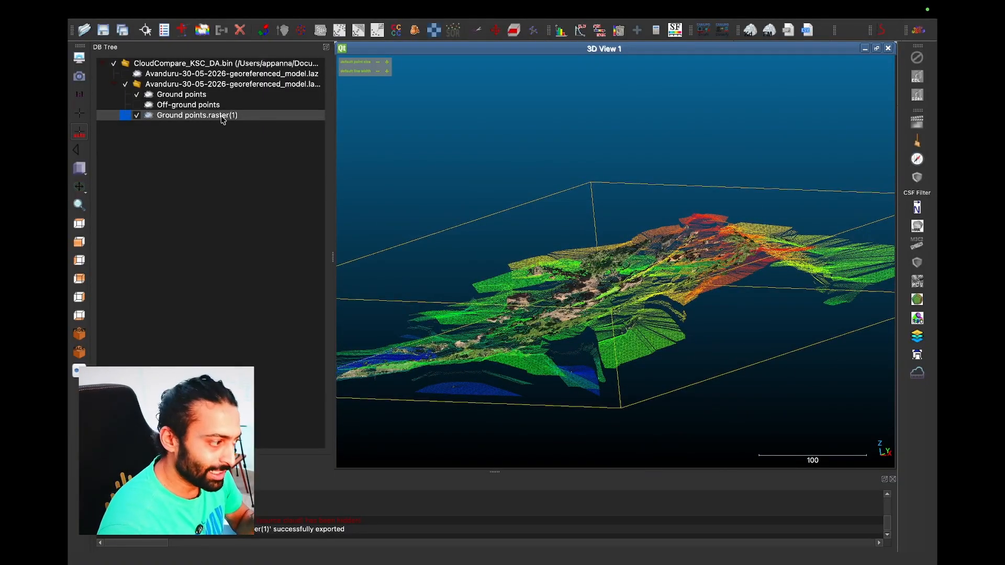
Step: Start saving the Ground points raster cloud to a file in the 1.Inputs folder of 28.KSC_DA_Mapping
{"action": "left_click", "coordinate": [223, 115]}
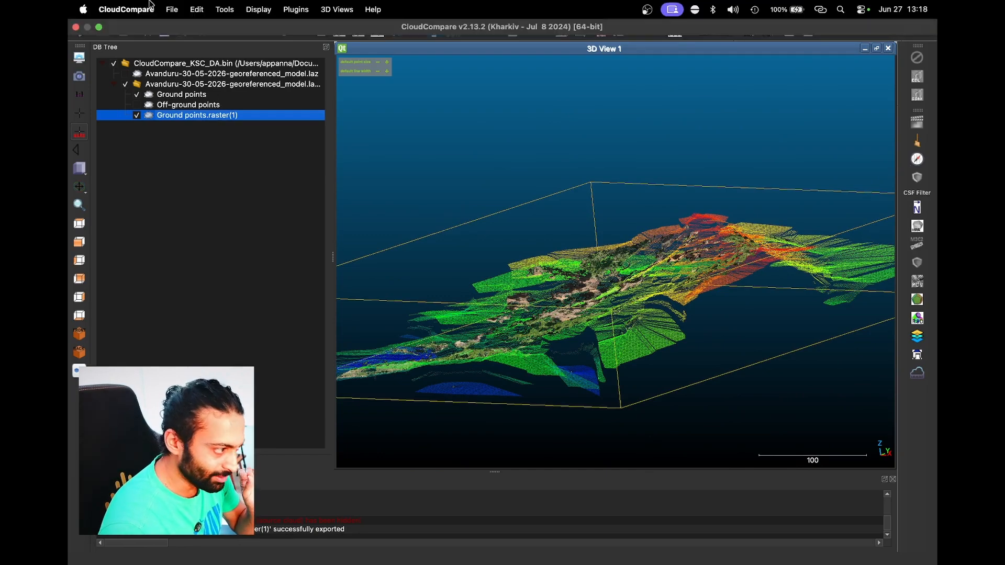
{"action": "left_click", "coordinate": [104, 29]}
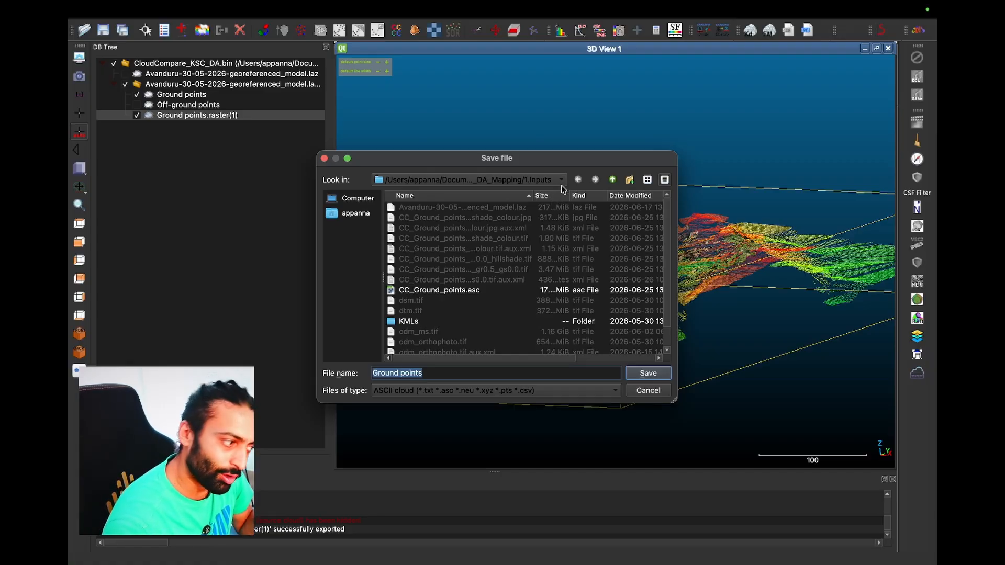
{"action": "left_click", "coordinate": [612, 180]}
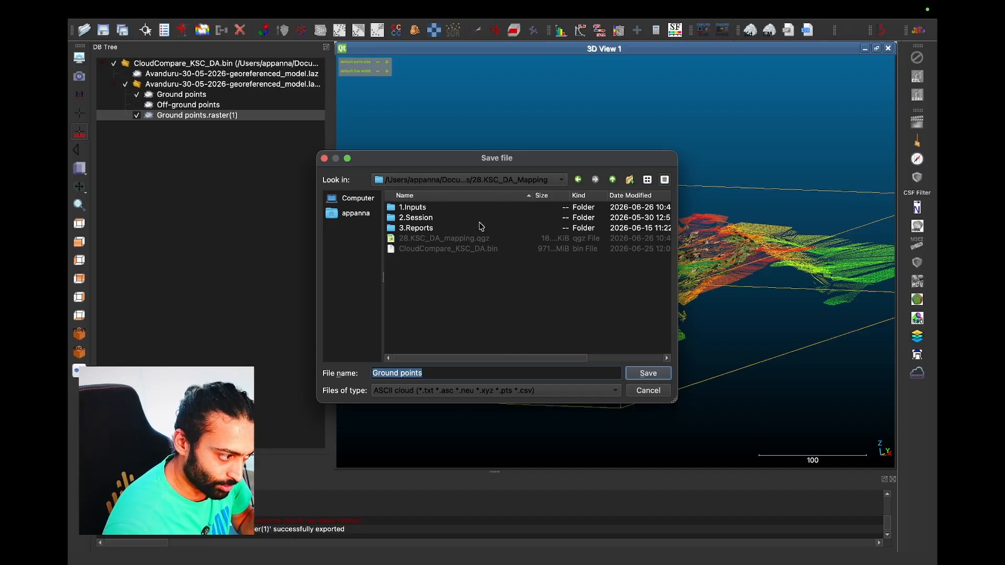
{"action": "double_click", "coordinate": [438, 212]}
{"action": "scroll", "coordinate": [495, 301], "scroll_direction": "down", "scroll_amount": 1}
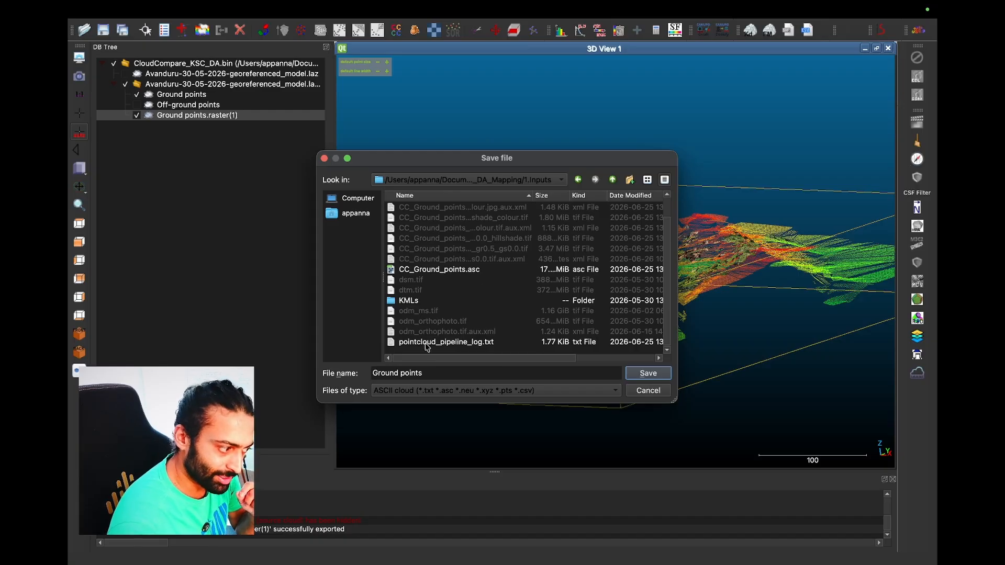
Step: Name the file CC_Ground_points2 and save it as an ASCII cloud with the preset precision, separator and order options
{"action": "left_click", "coordinate": [452, 369]}
{"action": "key", "text": "super+a"}
{"action": "type", "text": "CC"}
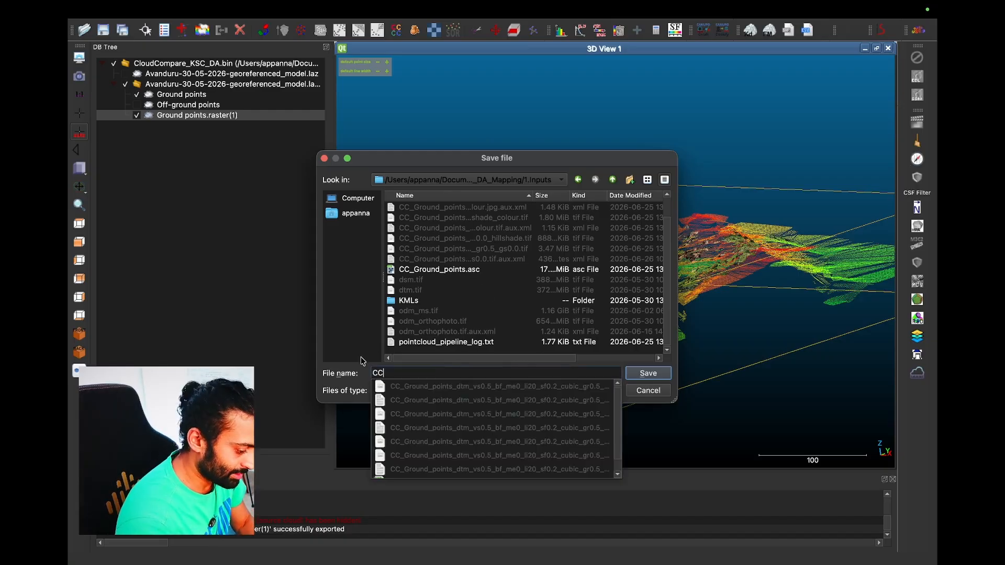
{"action": "type", "text": "_Ground_po"}
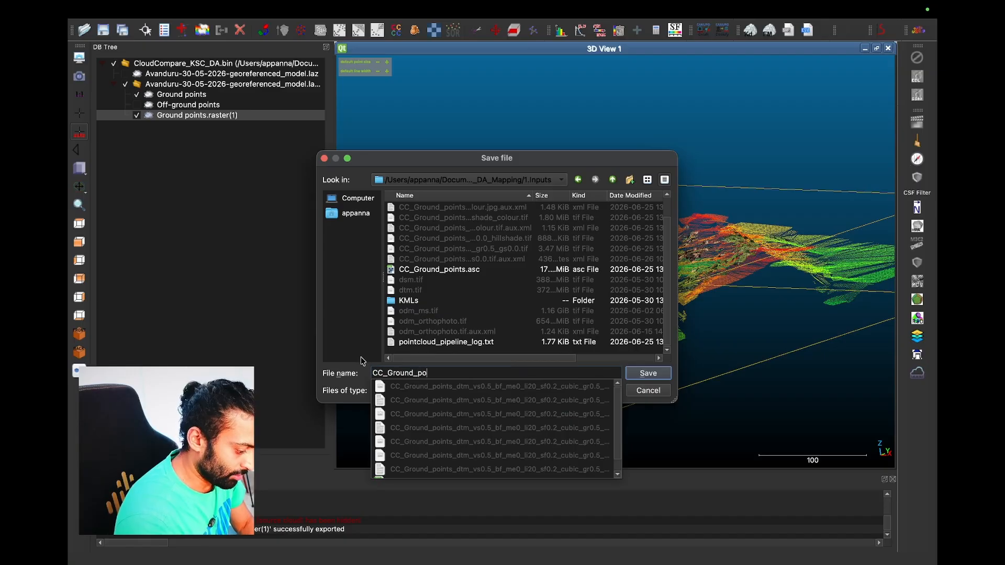
{"action": "type", "text": "ints"}
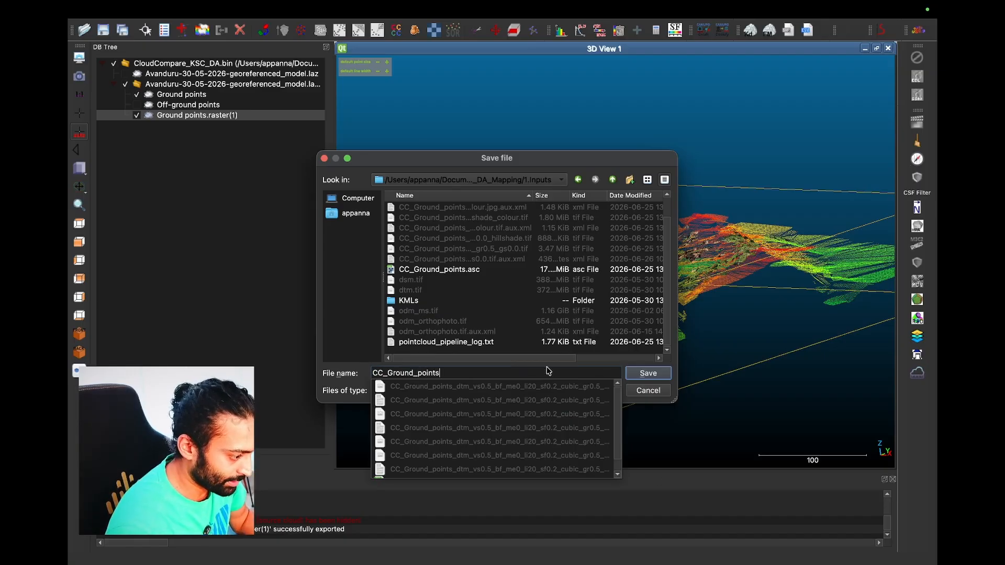
{"action": "type", "text": "2"}
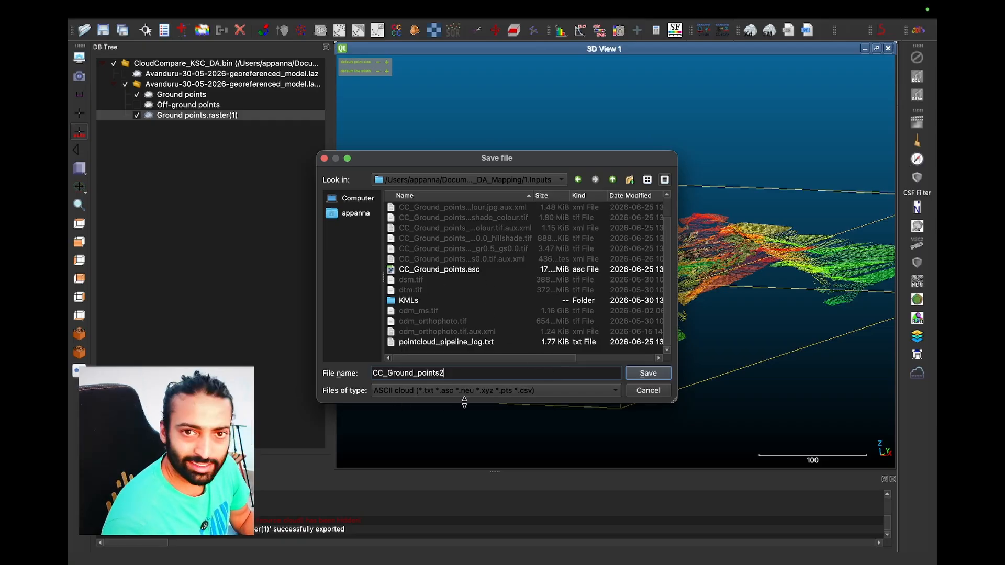
{"action": "left_click", "coordinate": [655, 375]}
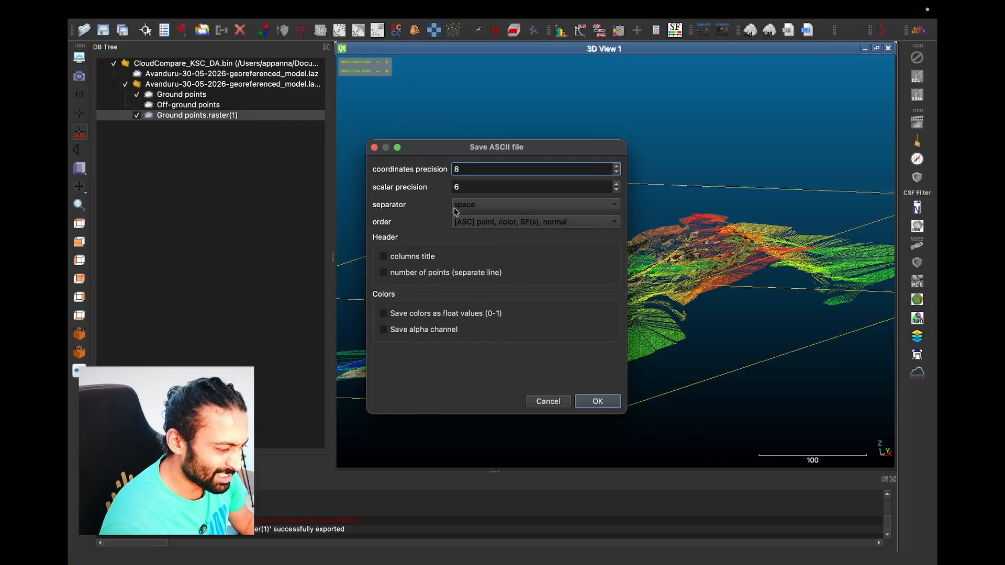
{"action": "left_click", "coordinate": [611, 401]}
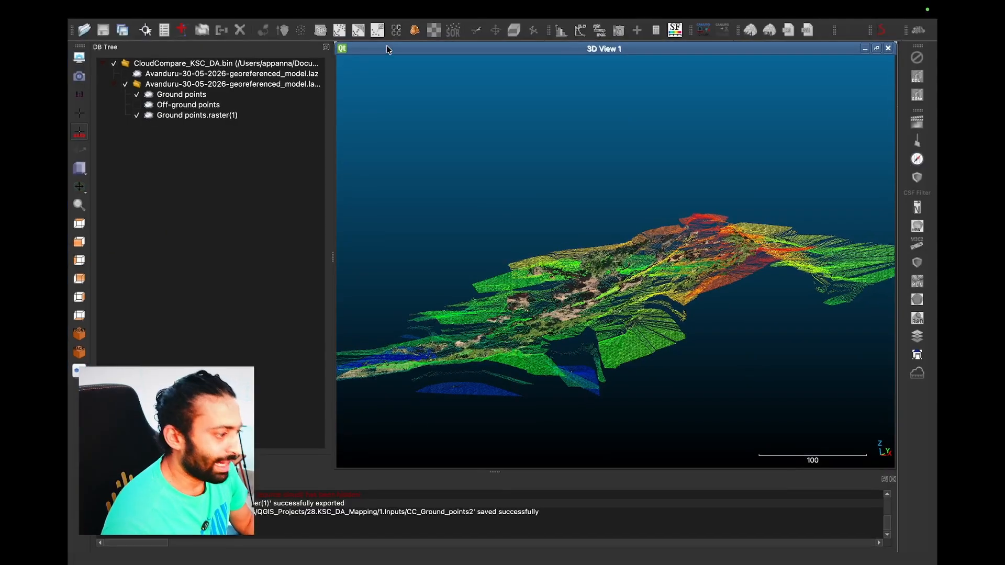
Step: Save the project as CloudCompare_KSC_DA in the 28.KSC_DA_Mapping folder
{"action": "mouse_move", "coordinate": [571, 4]}
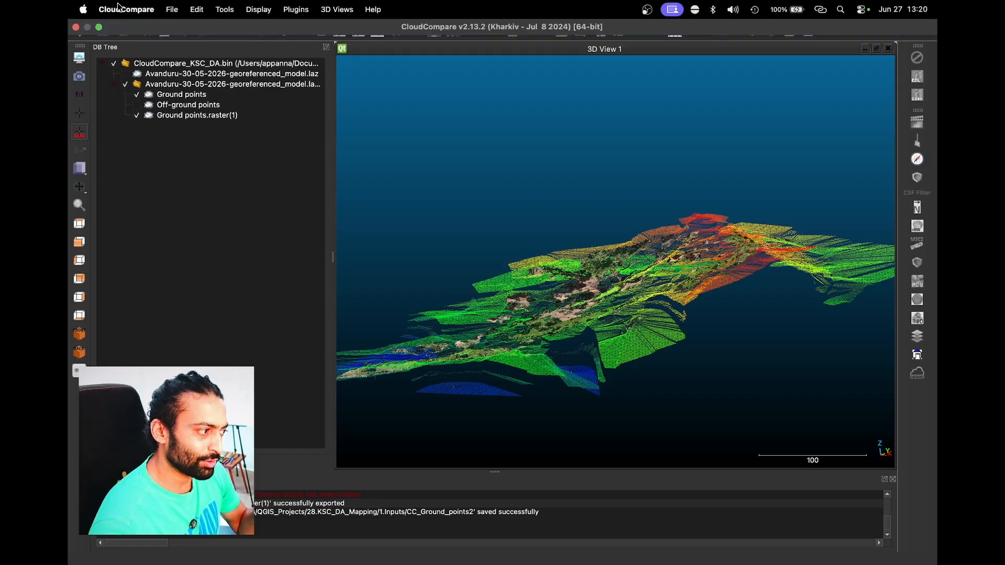
{"action": "left_click", "coordinate": [173, 15]}
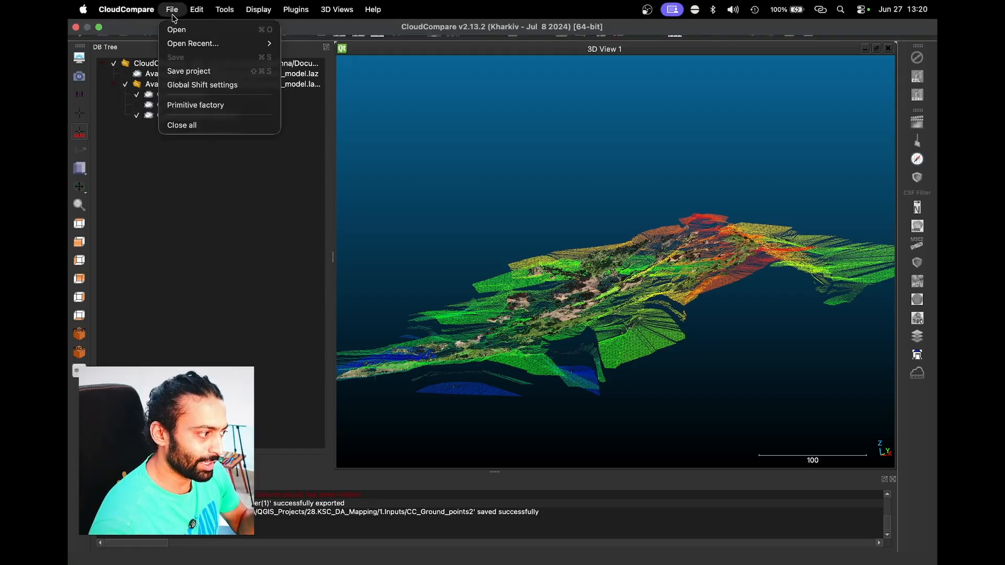
{"action": "left_click", "coordinate": [189, 71]}
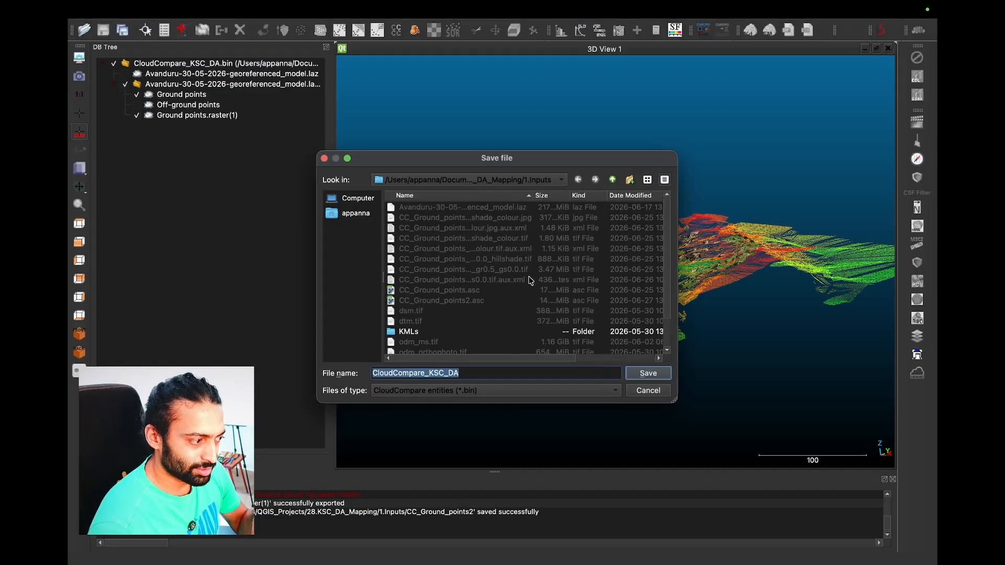
{"action": "left_click", "coordinate": [613, 180]}
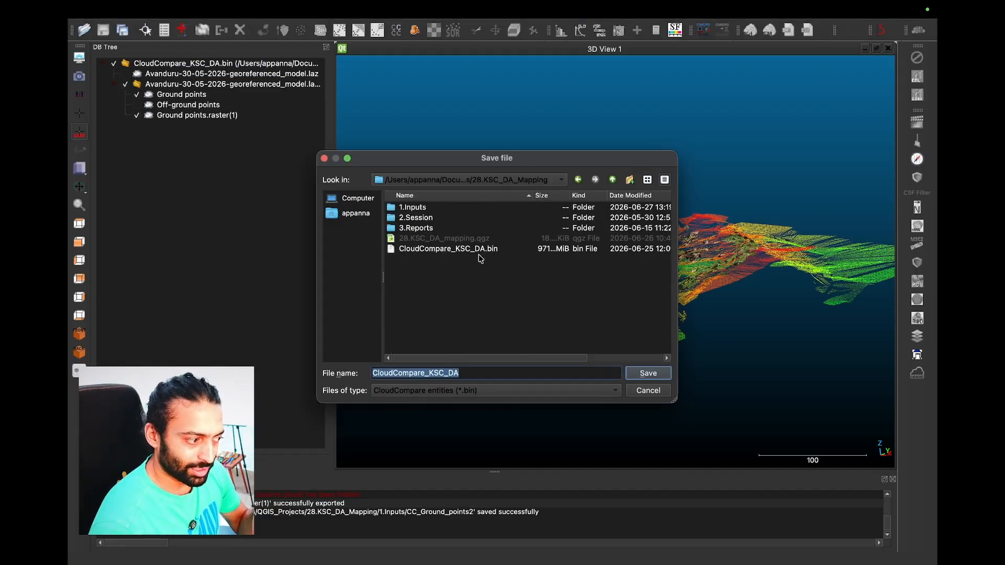
{"action": "left_click", "coordinate": [474, 370]}
{"action": "left_click", "coordinate": [648, 375]}
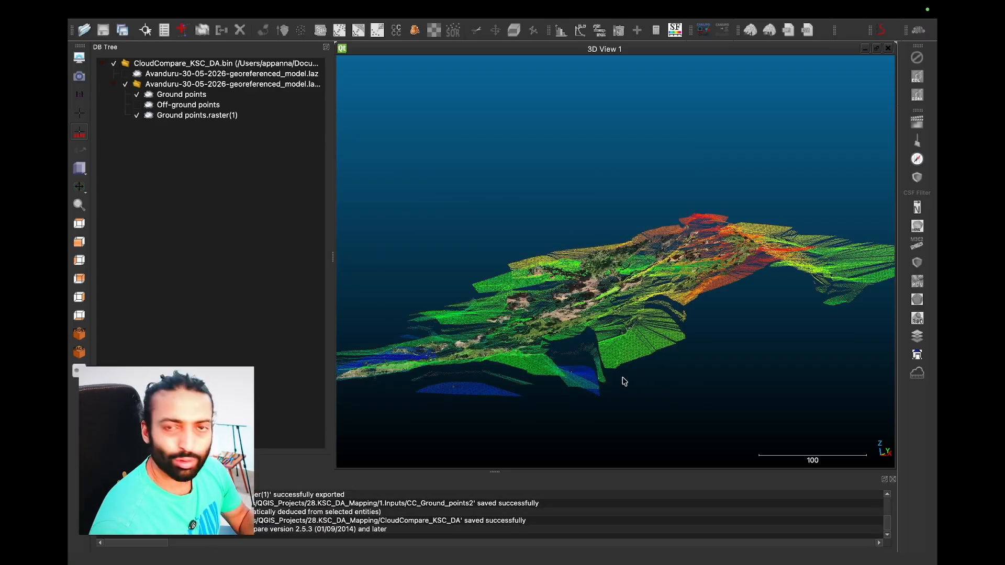
Step: Switch to QGIS and the 1.Inputs folder window, and check the size of CC_Ground_points2.asc against the other files
{"action": "key", "text": "ctrl+Up"}
{"action": "left_click", "coordinate": [356, 44]}
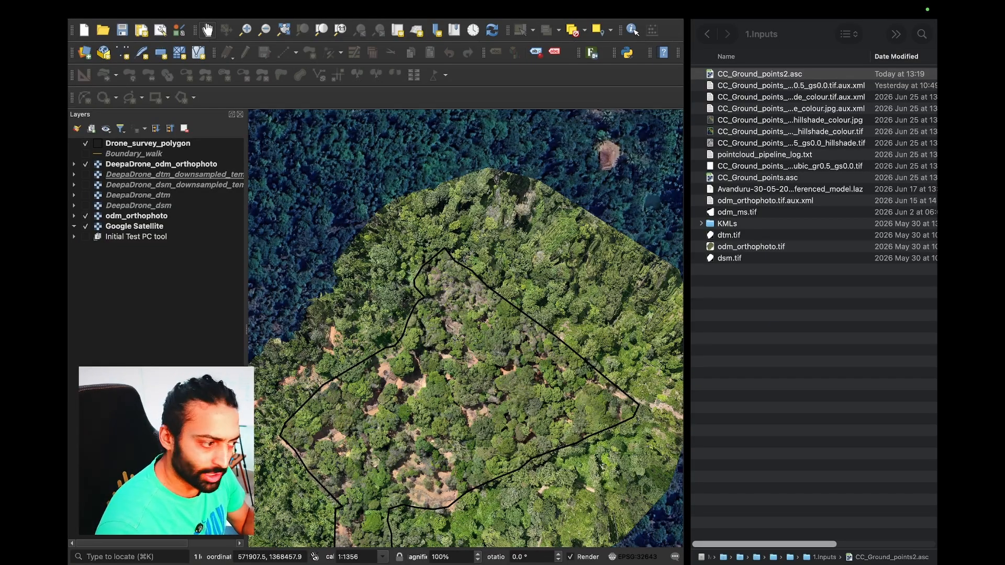
{"action": "left_click", "coordinate": [788, 77]}
{"action": "scroll", "coordinate": [848, 298], "scroll_direction": "right", "scroll_amount": 5}
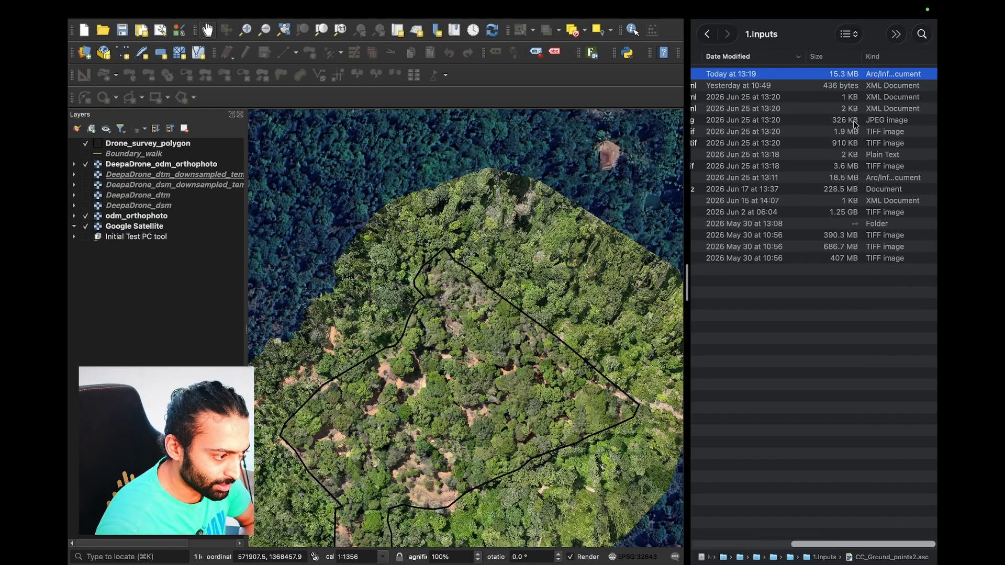
{"action": "scroll", "coordinate": [877, 122], "scroll_direction": "left", "scroll_amount": 5}
{"action": "left_click_drag", "start_coordinate": [858, 74], "coordinate": [858, 247]}
Step: Add CC_Ground_points2.asc to the QGIS map as a layer, collapse its legend and hide the layer
{"action": "left_click", "coordinate": [790, 75]}
{"action": "left_click_drag", "start_coordinate": [791, 74], "coordinate": [520, 210]}
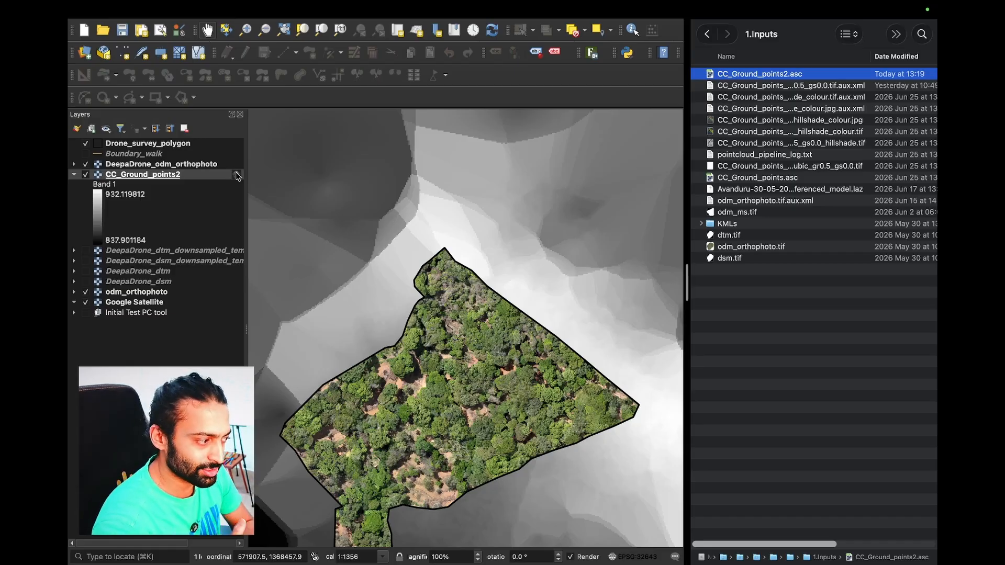
{"action": "left_click", "coordinate": [75, 176]}
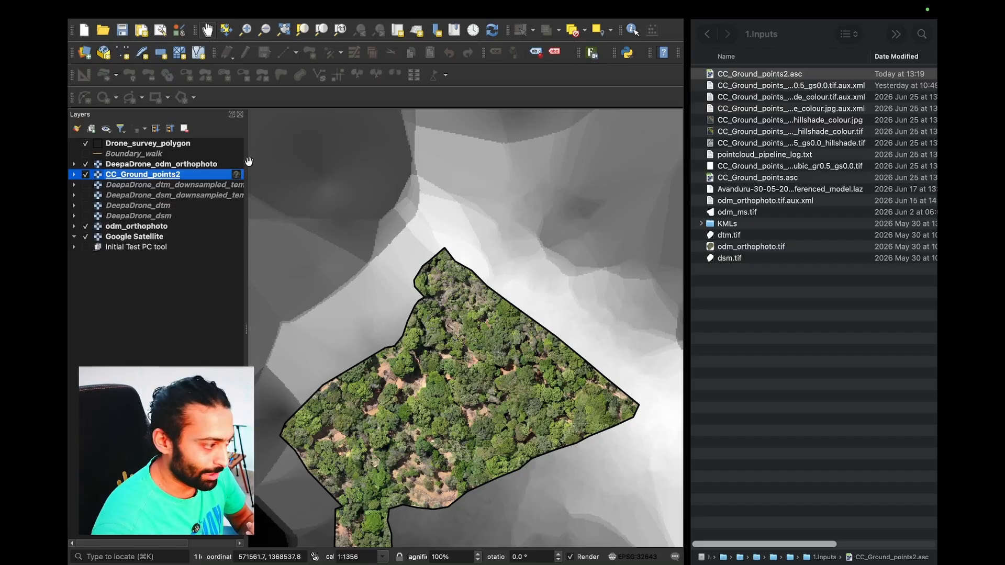
{"action": "left_click", "coordinate": [86, 175]}
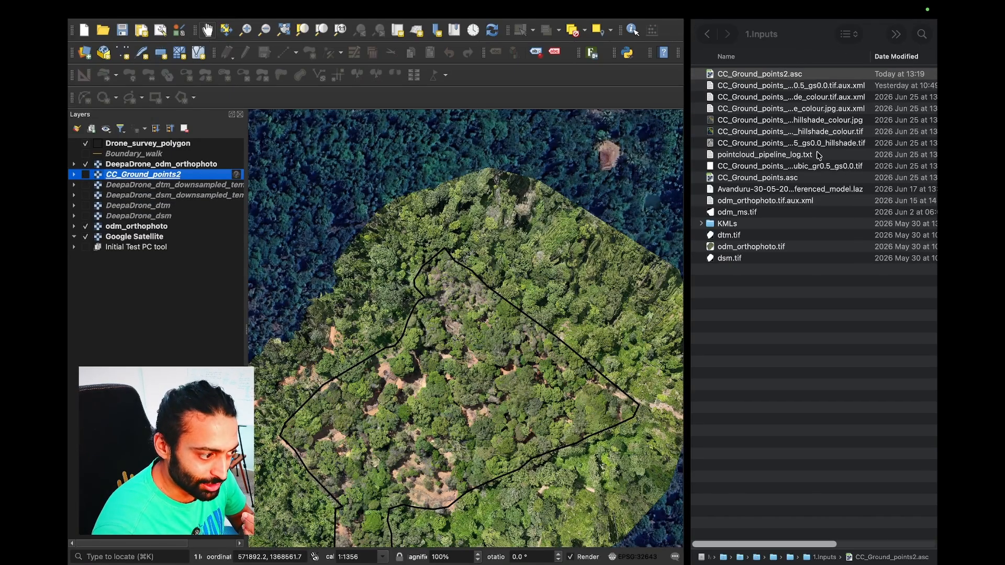
Step: Try to add CC_Ground_points.asc from the 1.Inputs folder to the QGIS map
{"action": "left_click", "coordinate": [788, 179]}
{"action": "left_click_drag", "start_coordinate": [777, 179], "coordinate": [490, 255]}
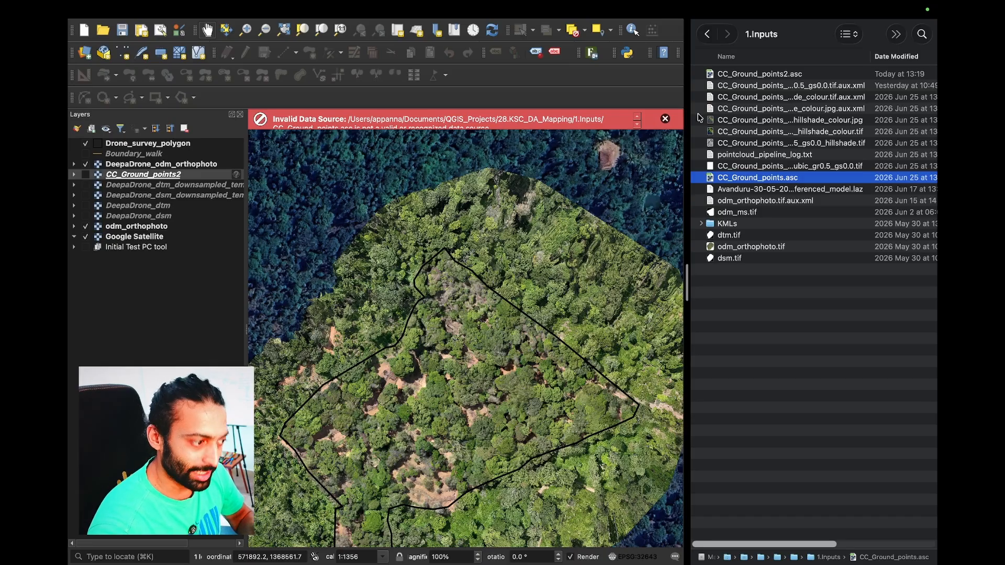
{"action": "left_click", "coordinate": [665, 119]}
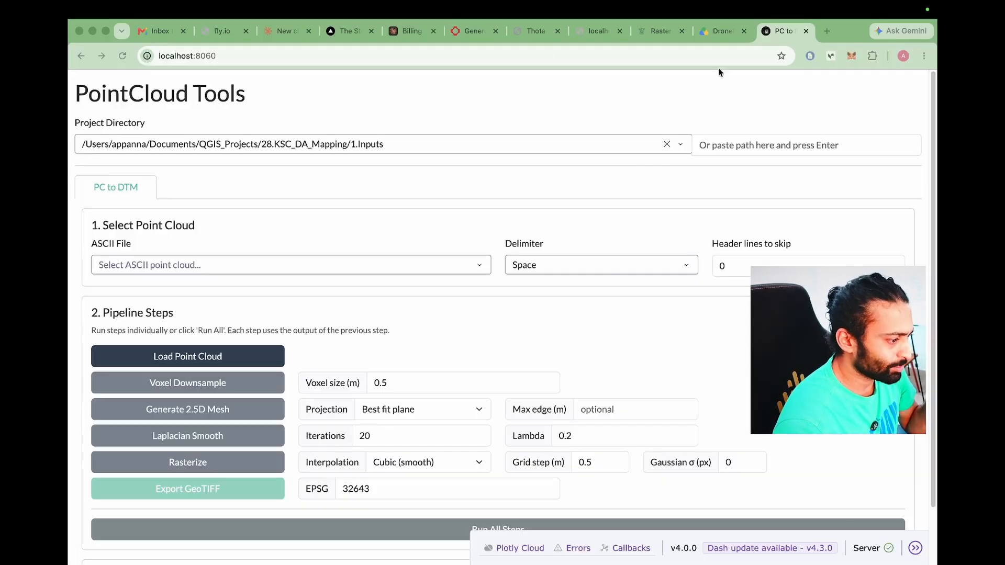
{"action": "left_click", "coordinate": [687, 150]}
{"action": "left_click", "coordinate": [680, 147]}
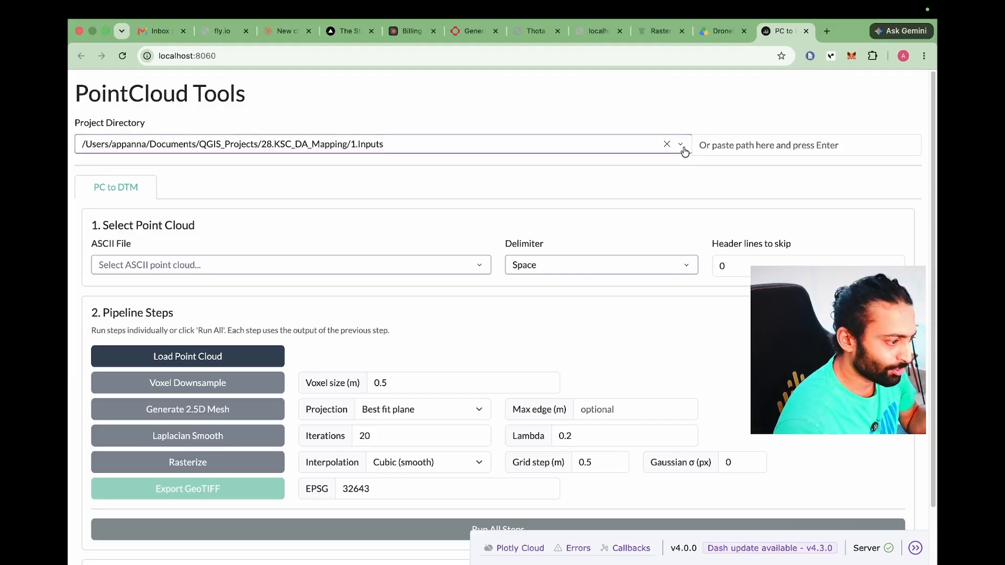
{"action": "left_click", "coordinate": [740, 198]}
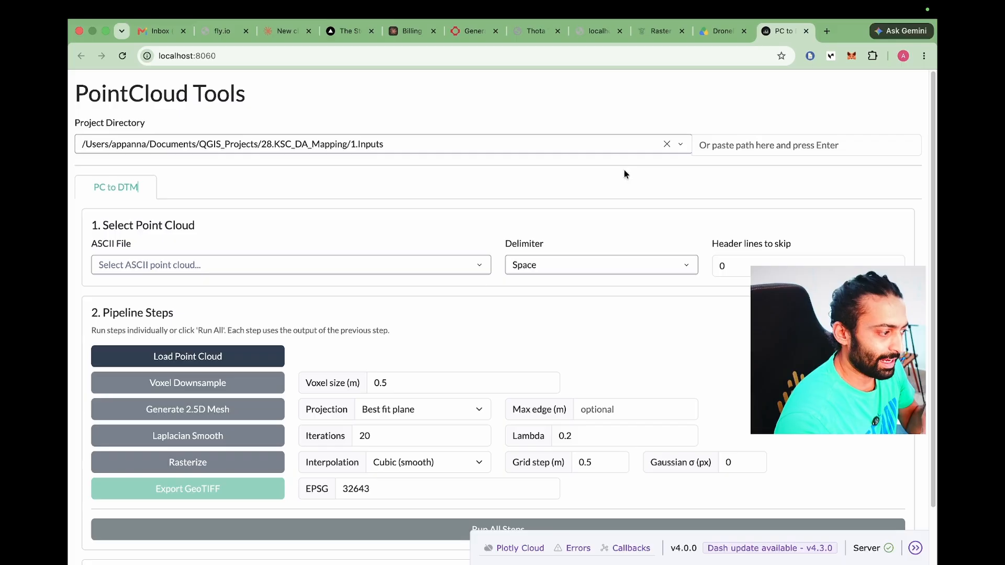
Step: Choose CC_Ground_points2.asc as the ASCII file in PointCloud Tools and load the point cloud
{"action": "left_click", "coordinate": [690, 145]}
{"action": "left_click", "coordinate": [690, 145]}
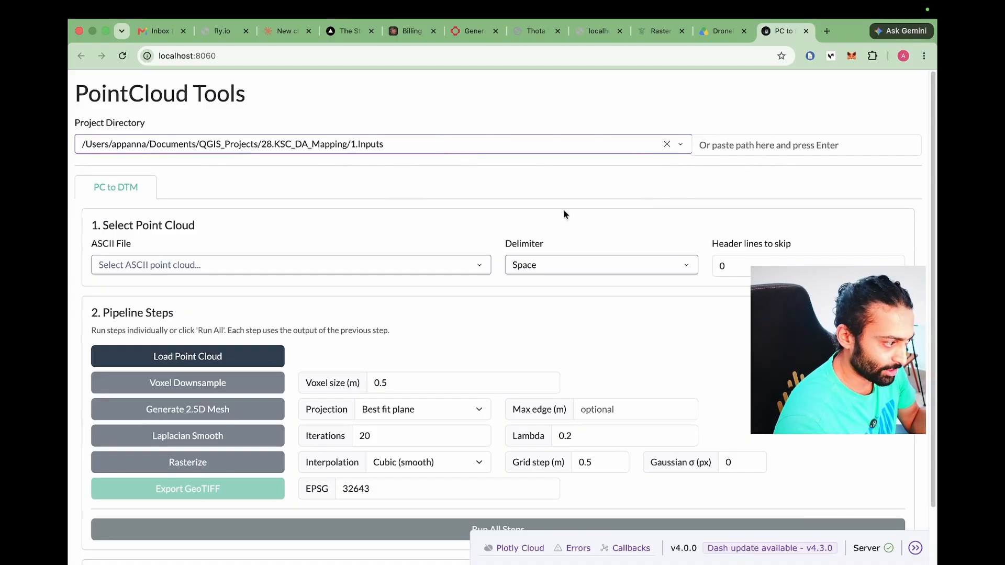
{"action": "left_click", "coordinate": [463, 268]}
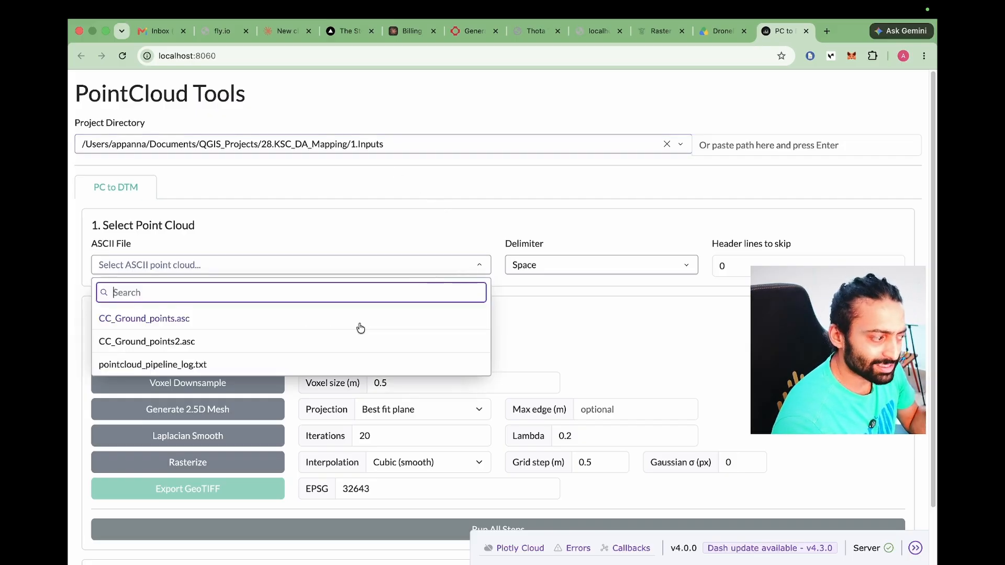
{"action": "left_click", "coordinate": [180, 350]}
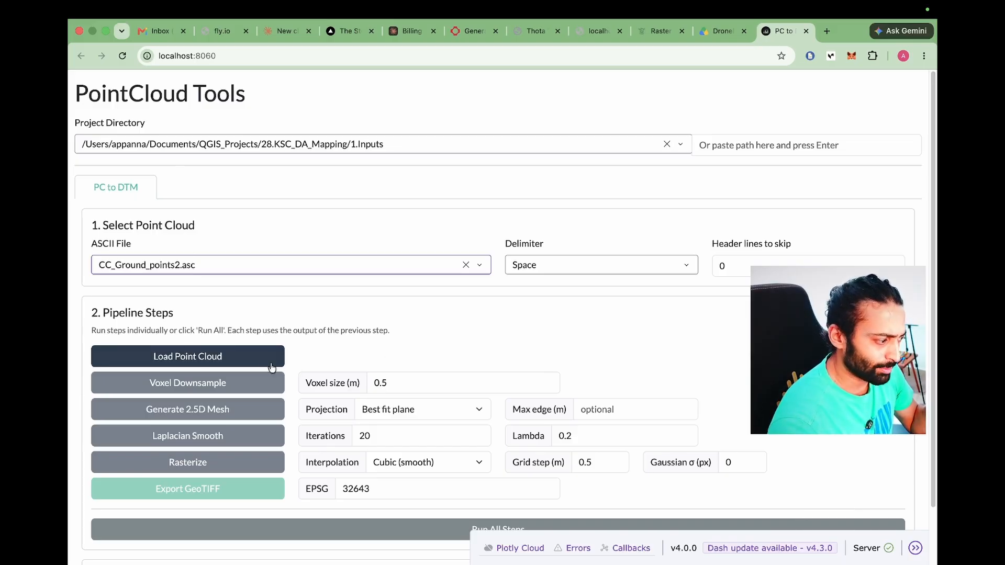
{"action": "scroll", "coordinate": [262, 335], "scroll_direction": "down", "scroll_amount": 2}
{"action": "left_click", "coordinate": [226, 296]}
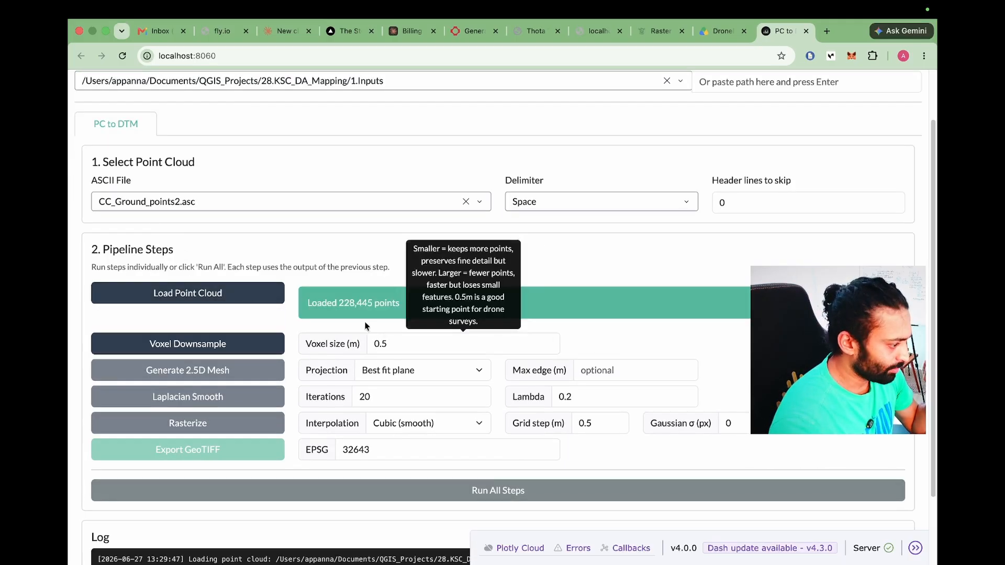
Step: Review the voxel, projection and iteration parameter hints, run all pipeline steps with the current settings, and follow the log
{"action": "mouse_move", "coordinate": [405, 343]}
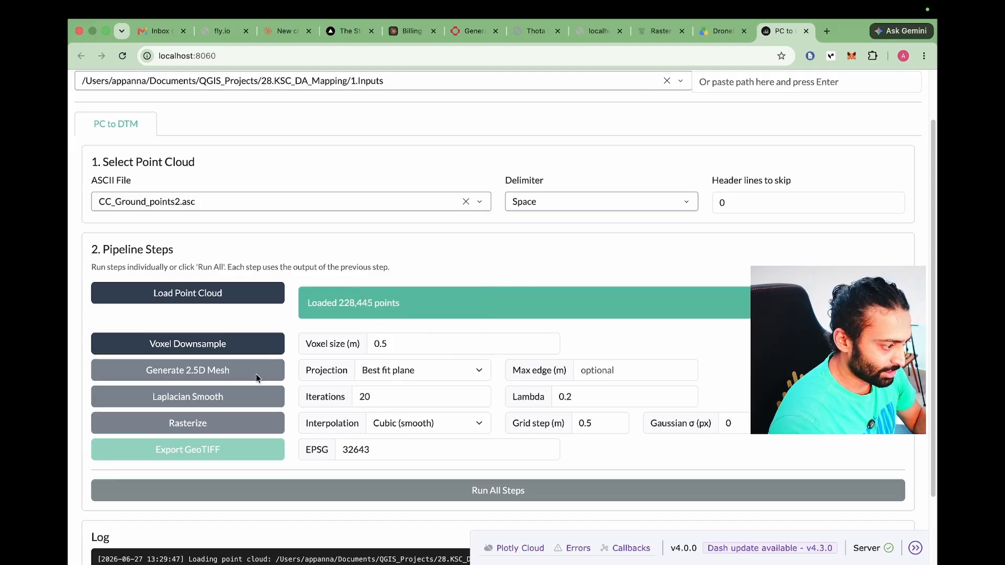
{"action": "mouse_move", "coordinate": [414, 377]}
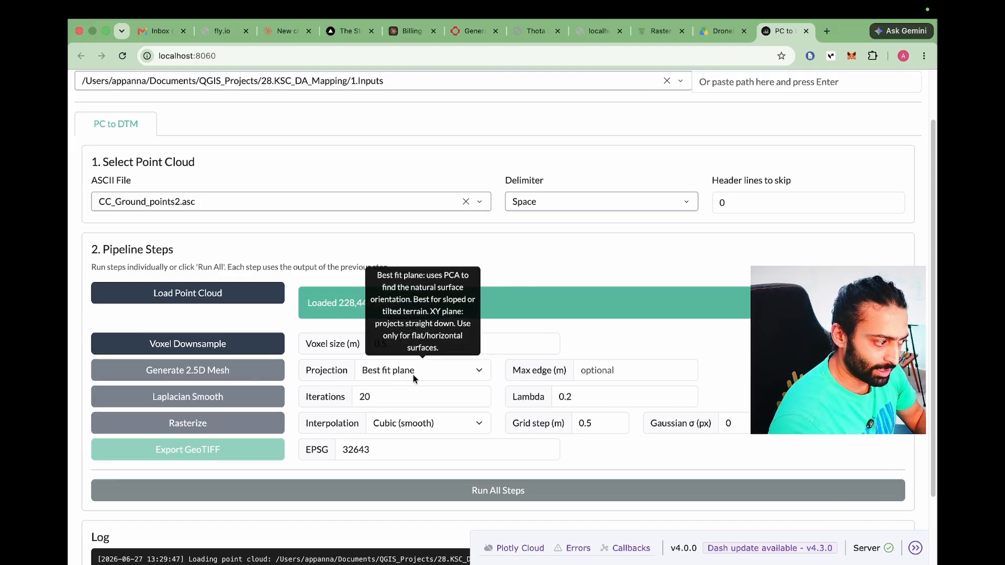
{"action": "mouse_move", "coordinate": [414, 397]}
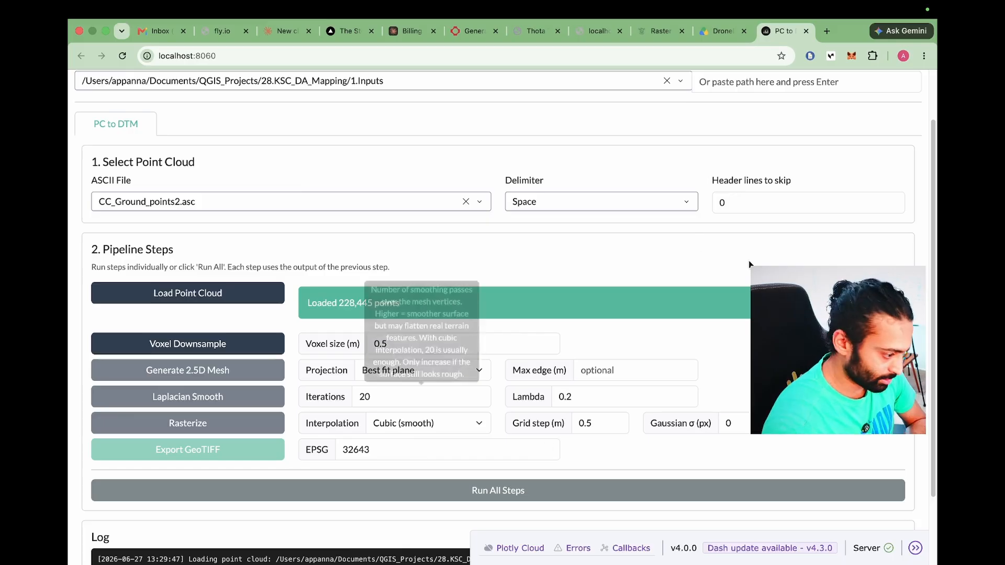
{"action": "scroll", "coordinate": [413, 419], "scroll_direction": "down", "scroll_amount": 3}
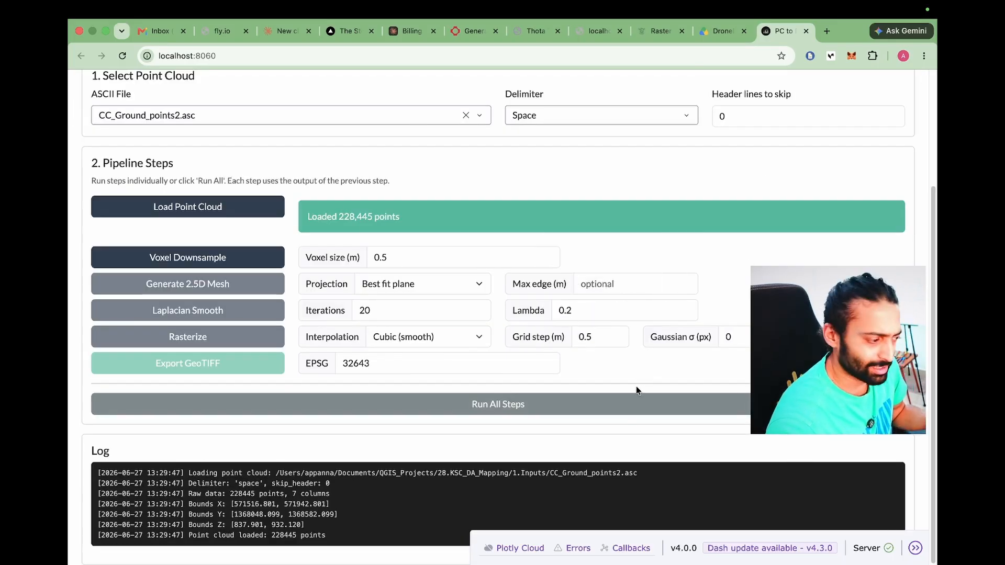
{"action": "left_click", "coordinate": [454, 411]}
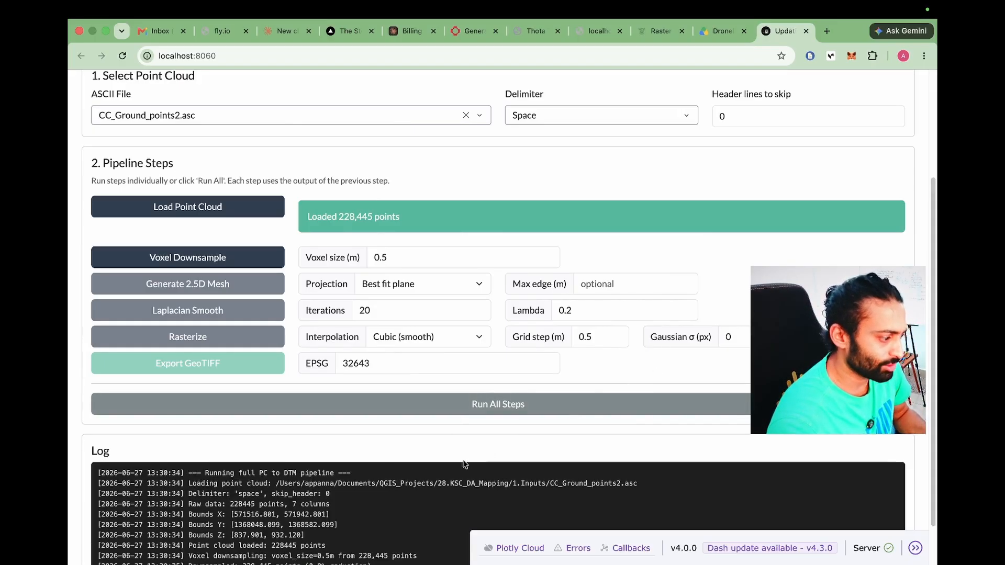
{"action": "scroll", "coordinate": [467, 464], "scroll_direction": "down", "scroll_amount": 2}
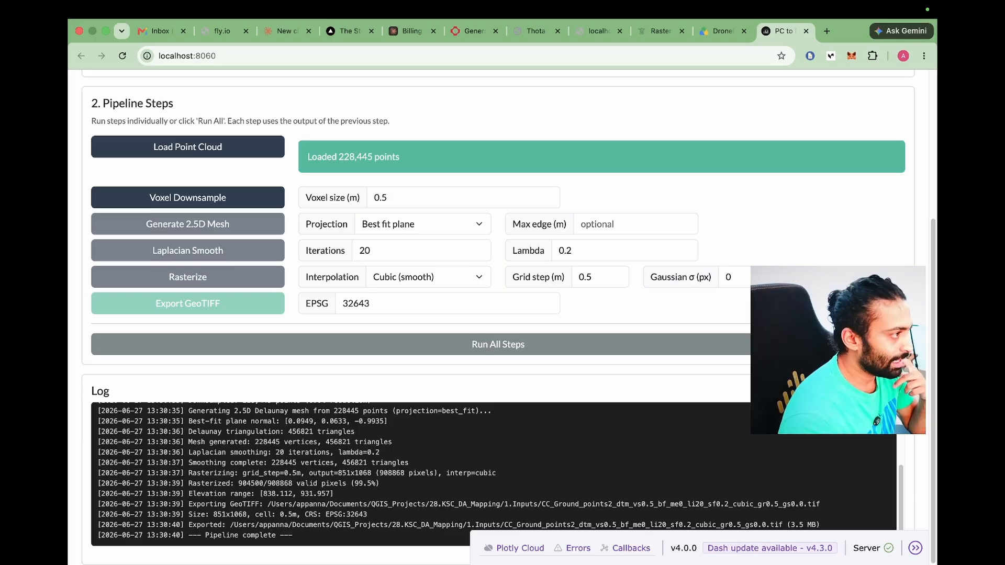
Step: Switch to QGIS and the 1.Inputs folder window, check the file details and select the newly exported CC_Ground_points2 DTM TIFF
{"action": "key", "text": "ctrl+Left"}
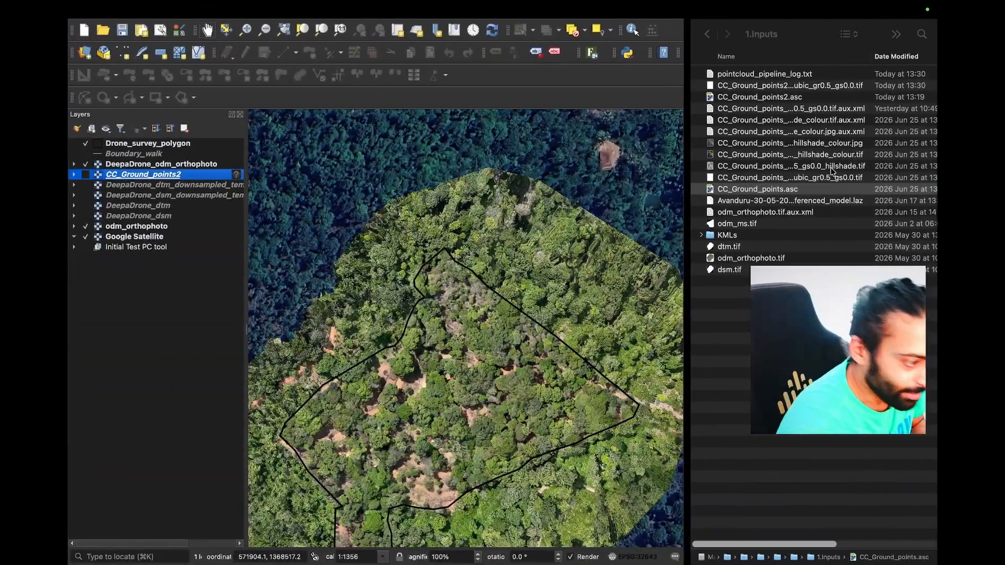
{"action": "scroll", "coordinate": [827, 144], "scroll_direction": "right", "scroll_amount": 4}
{"action": "scroll", "coordinate": [826, 130], "scroll_direction": "left", "scroll_amount": 4}
{"action": "left_click", "coordinate": [825, 87]}
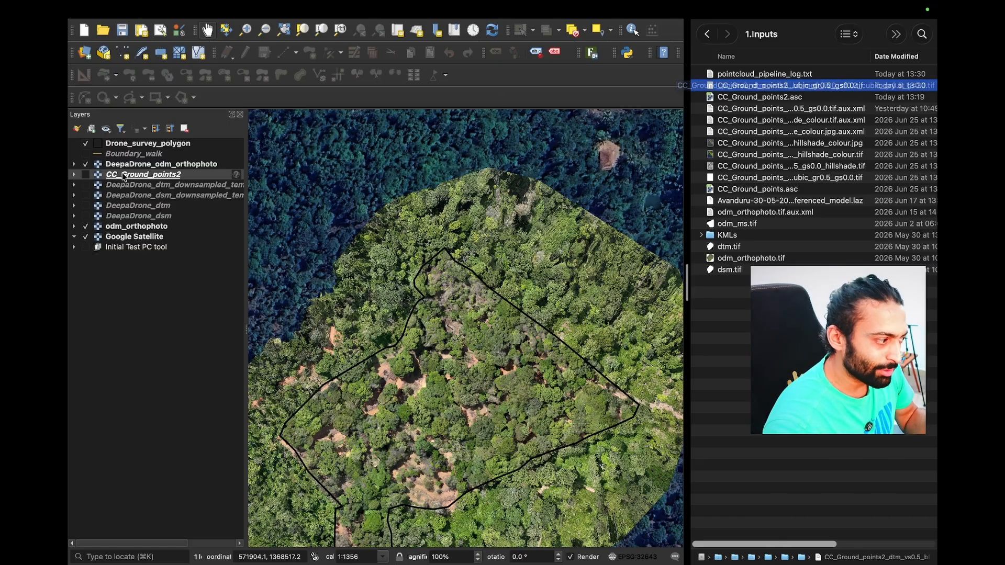
Step: Show the DeepaDrone_dtm_downsampled hillshade layer and hide the DeepaDrone_odm_orthophoto layer
{"action": "left_click", "coordinate": [87, 187]}
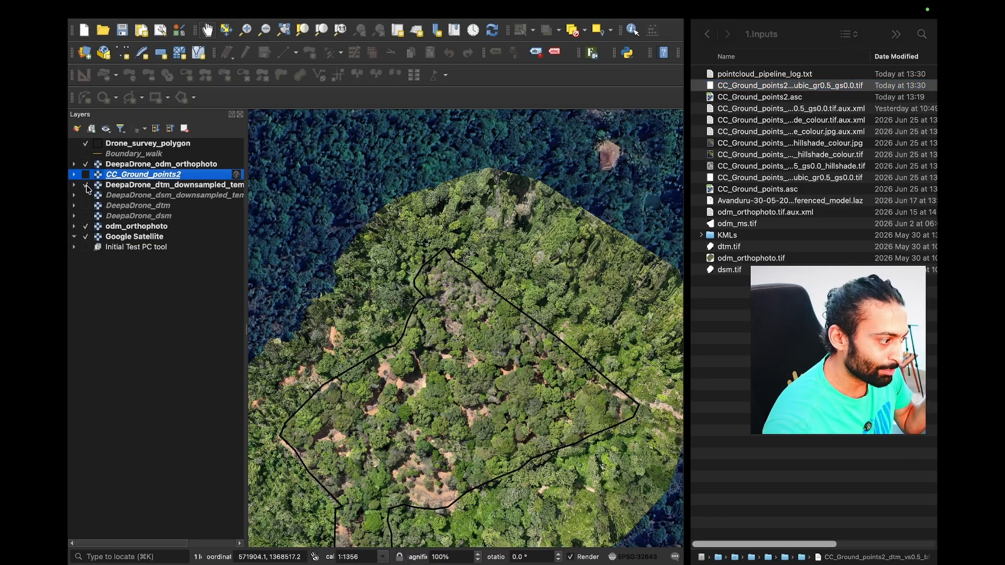
{"action": "left_click", "coordinate": [86, 186]}
{"action": "left_click", "coordinate": [85, 164]}
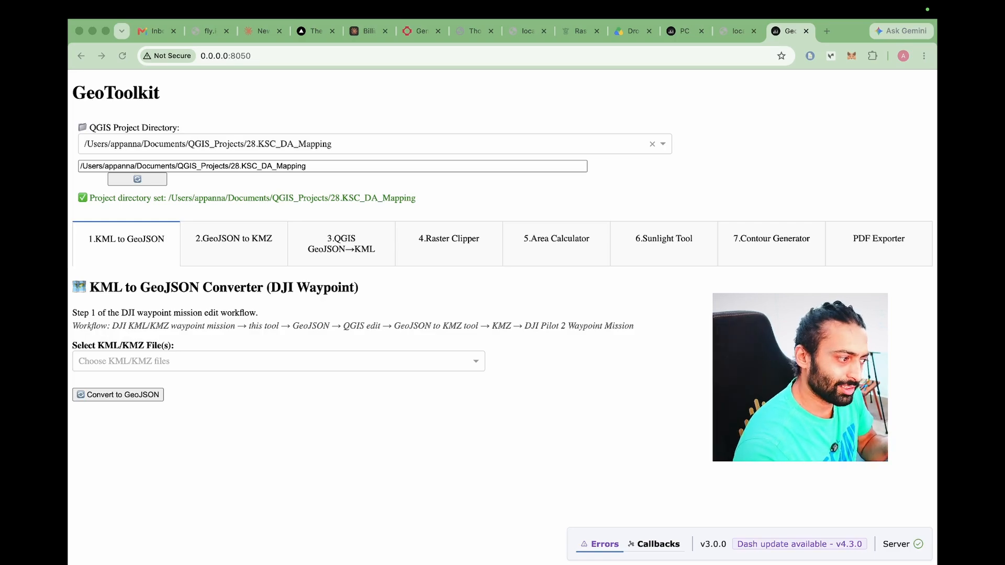
Step: In GeoToolkit's Raster Clipper, clip CC_Ground_points2_dtm_vs0.5_bf_me0_li20_sf0.2_cubic_gr0.5_gs0.0.tif to the Deepa_drone.geojson boundary
{"action": "left_click", "coordinate": [425, 240]}
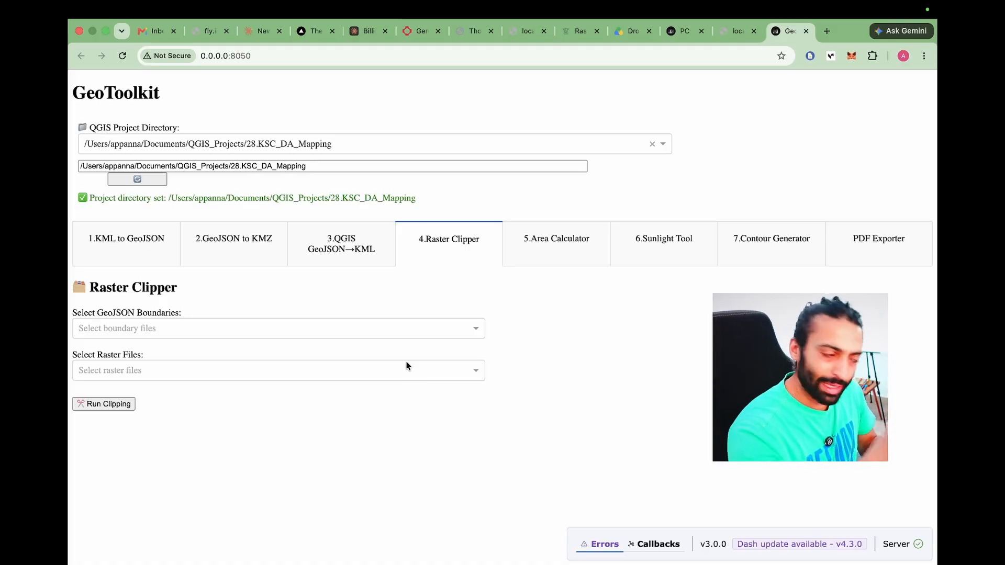
{"action": "left_click", "coordinate": [432, 329]}
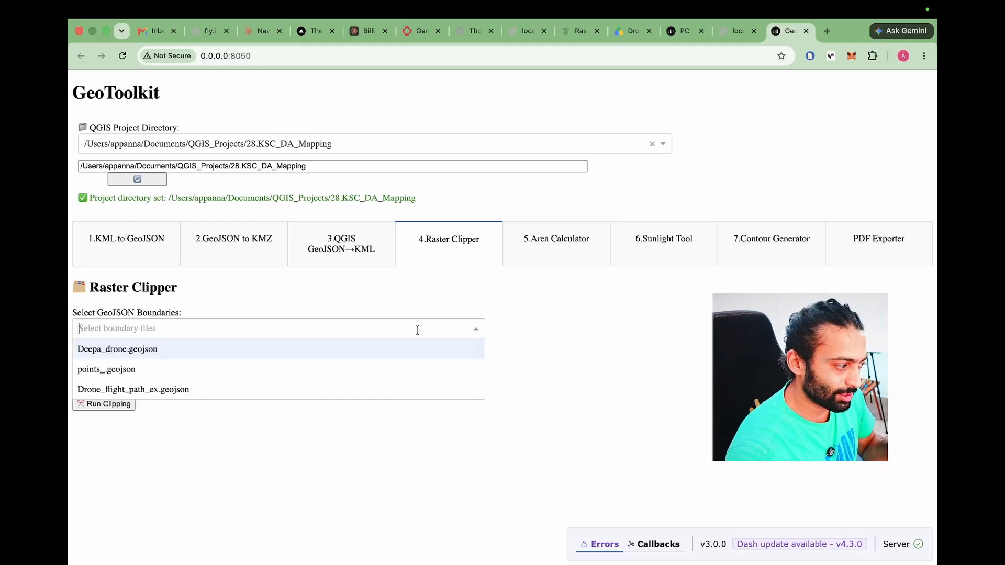
{"action": "left_click", "coordinate": [202, 354]}
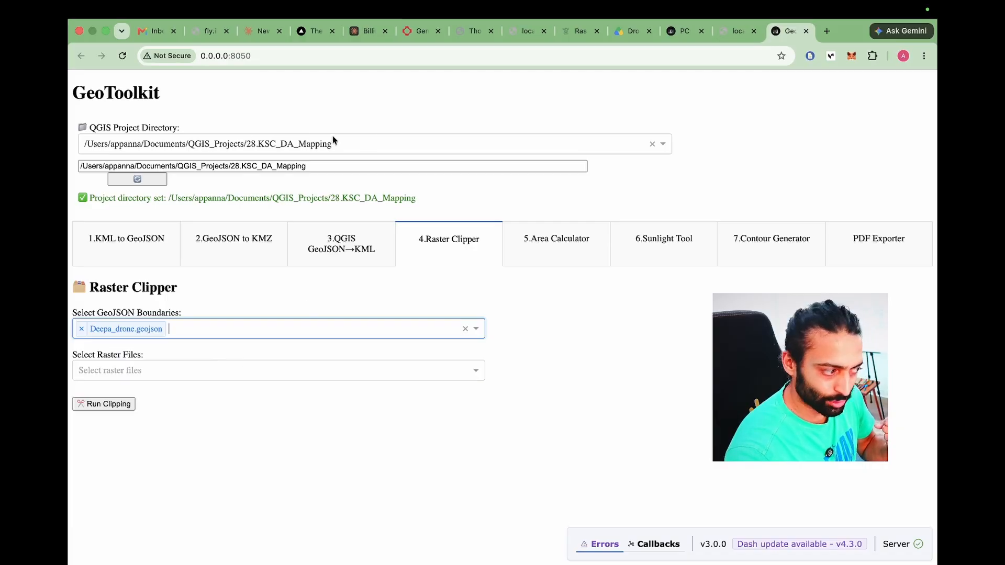
{"action": "left_click", "coordinate": [286, 365]}
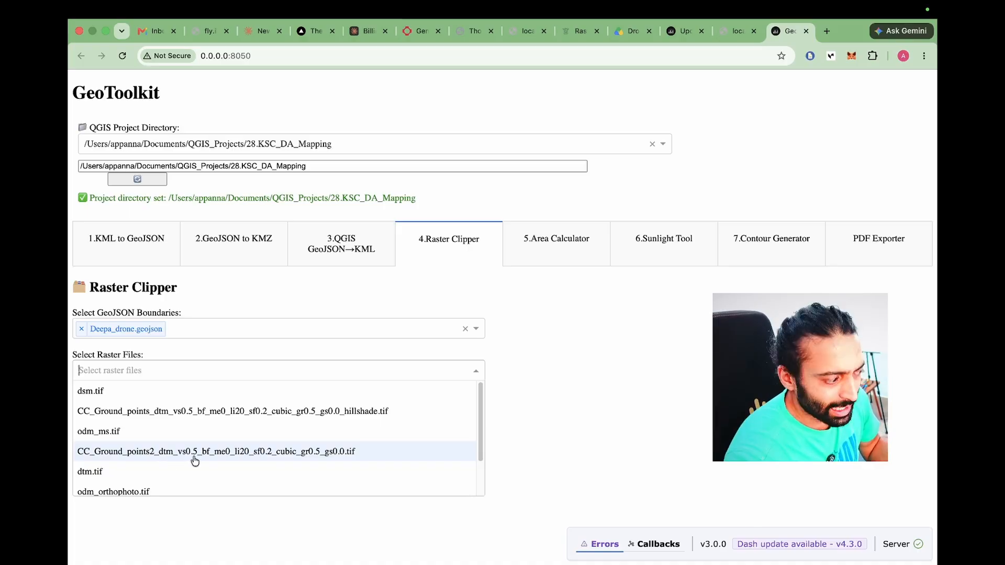
{"action": "left_click", "coordinate": [318, 453]}
{"action": "left_click", "coordinate": [115, 409]}
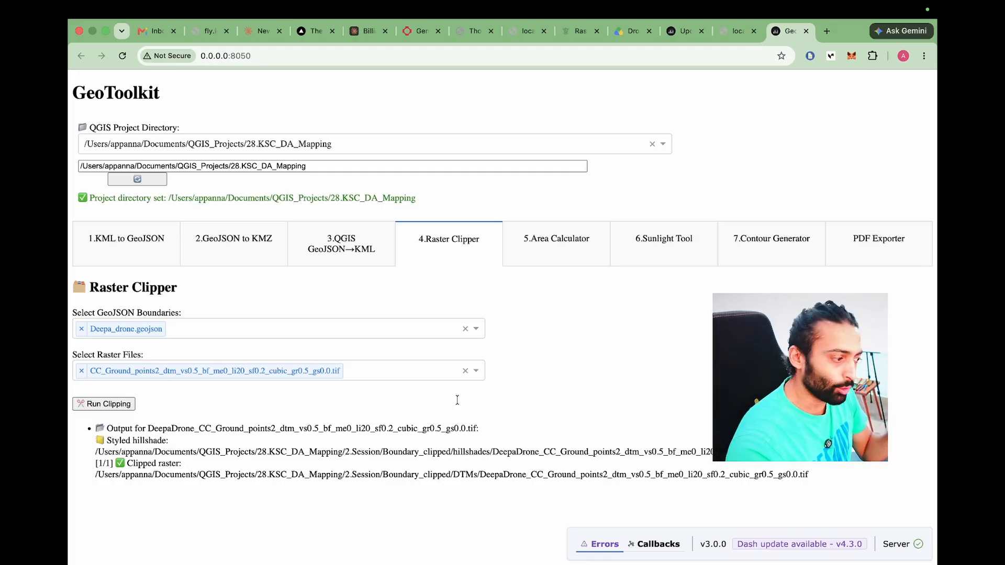
Step: Return to QGIS and open the 2.Session/Boundary_clipped/DTMs folder in the file window beside it
{"action": "key", "text": "ctrl+Left"}
{"action": "key", "text": "ctrl+Right"}
{"action": "key", "text": "ctrl+Right"}
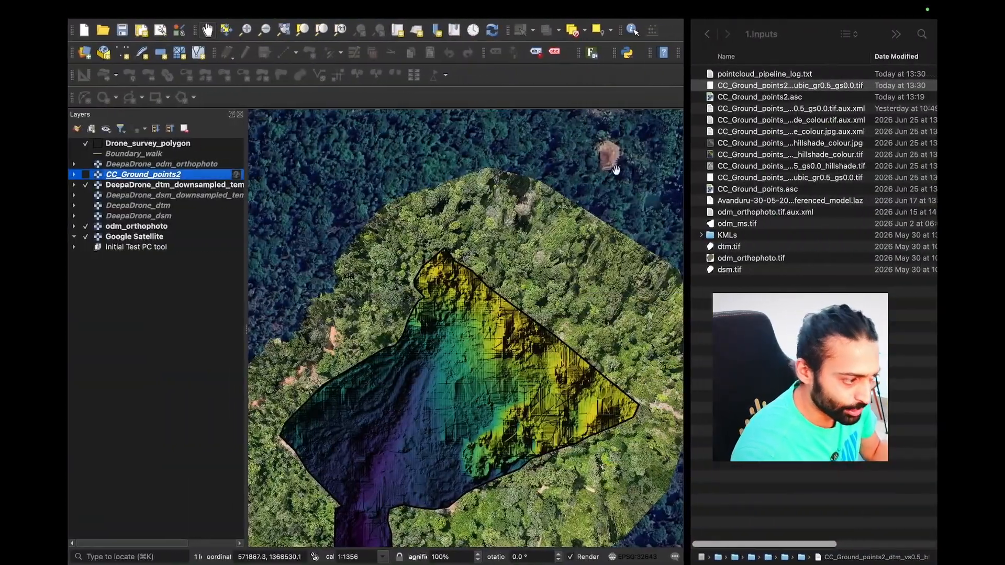
{"action": "left_click", "coordinate": [888, 395]}
{"action": "key", "text": "super+["}
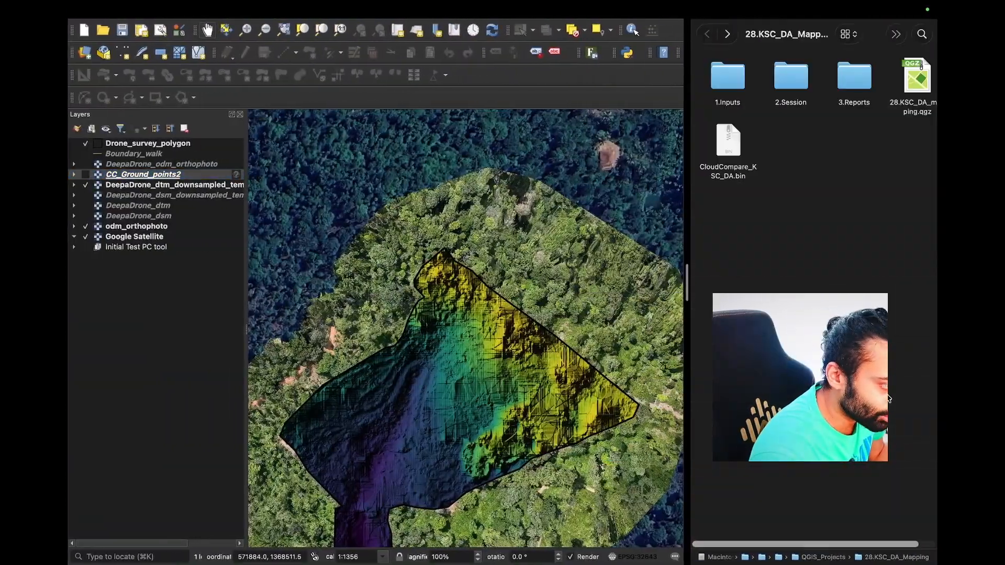
{"action": "double_click", "coordinate": [791, 78]}
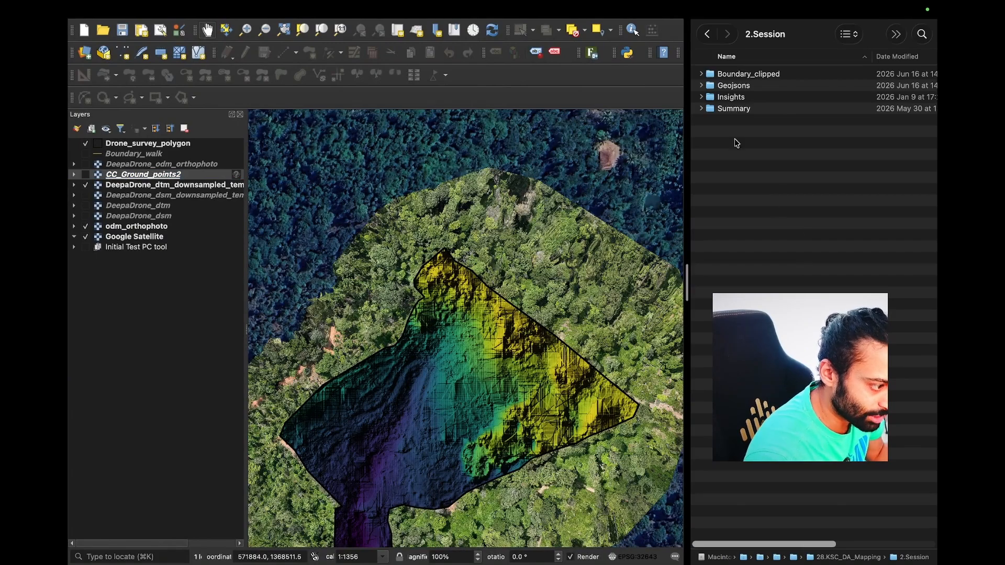
{"action": "double_click", "coordinate": [731, 77]}
{"action": "double_click", "coordinate": [738, 97]}
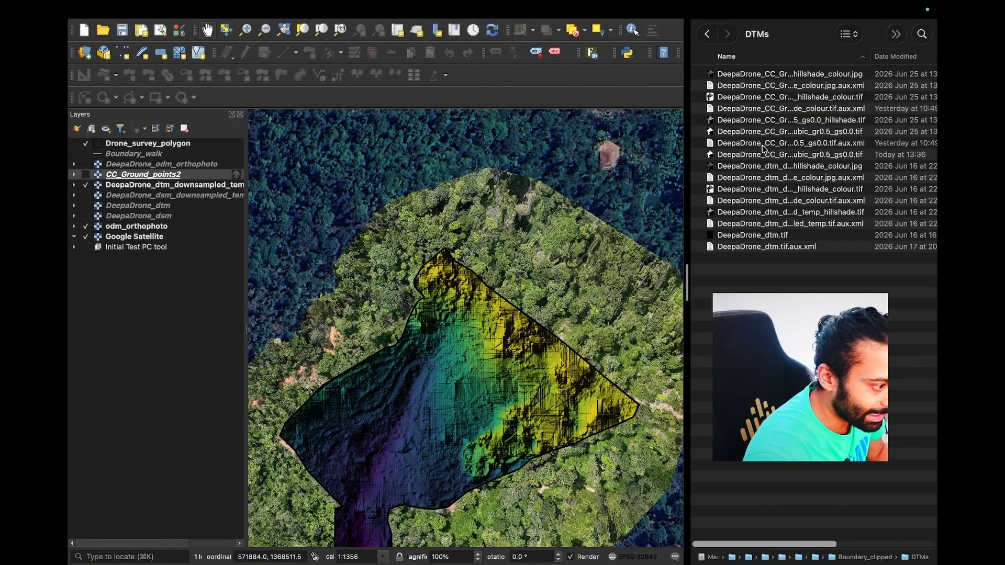
Step: Sort the DTMs folder by date modified and add the newest clipped DeepaDrone_CC_Ground_points2 DTM TIFF to the QGIS map
{"action": "scroll", "coordinate": [818, 230], "scroll_direction": "right", "scroll_amount": 5}
{"action": "left_click", "coordinate": [755, 57]}
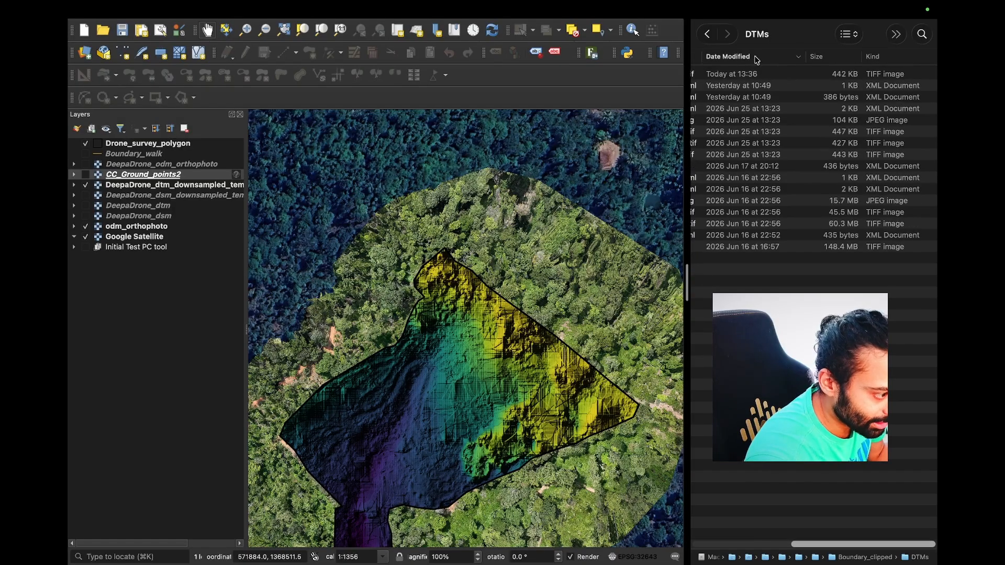
{"action": "scroll", "coordinate": [750, 223], "scroll_direction": "left", "scroll_amount": 5}
{"action": "left_click", "coordinate": [804, 75]}
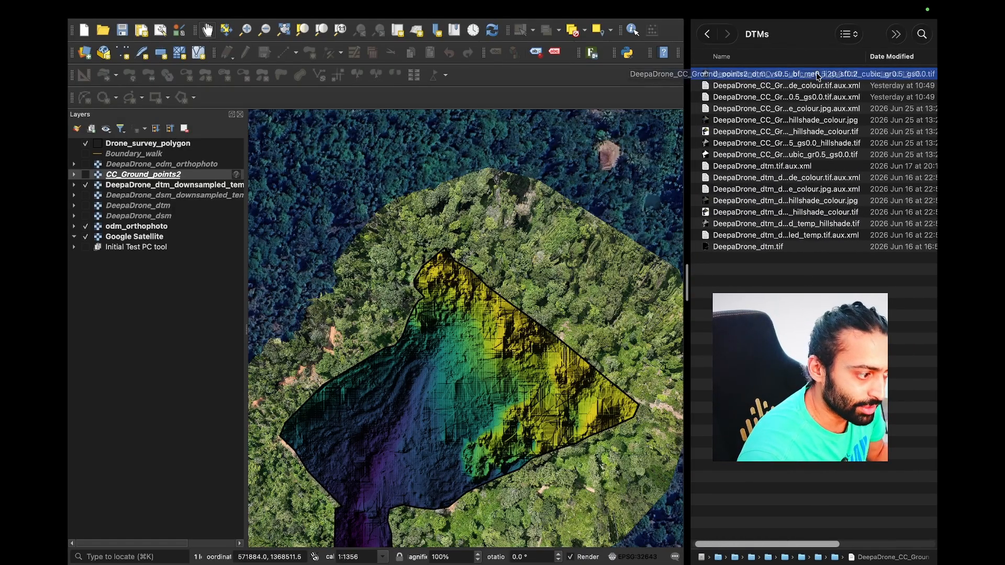
{"action": "left_click_drag", "start_coordinate": [804, 83], "coordinate": [478, 236]}
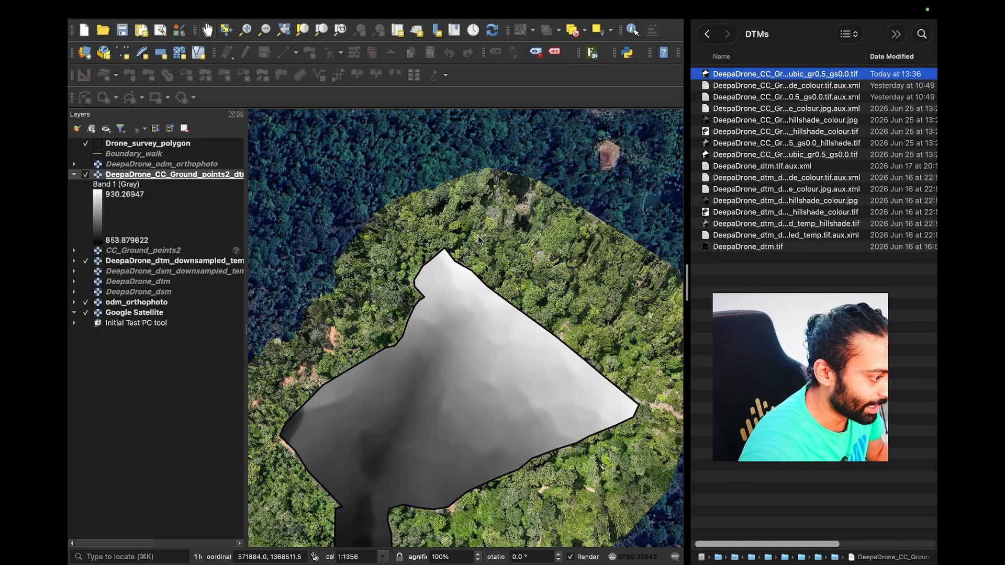
Step: Collapse the new DTM layer's legend, toggle it to compare with the DeepaDrone_dtm_downsampled hillshade, and hide that older layer
{"action": "left_click_drag", "start_coordinate": [474, 339], "coordinate": [535, 250]}
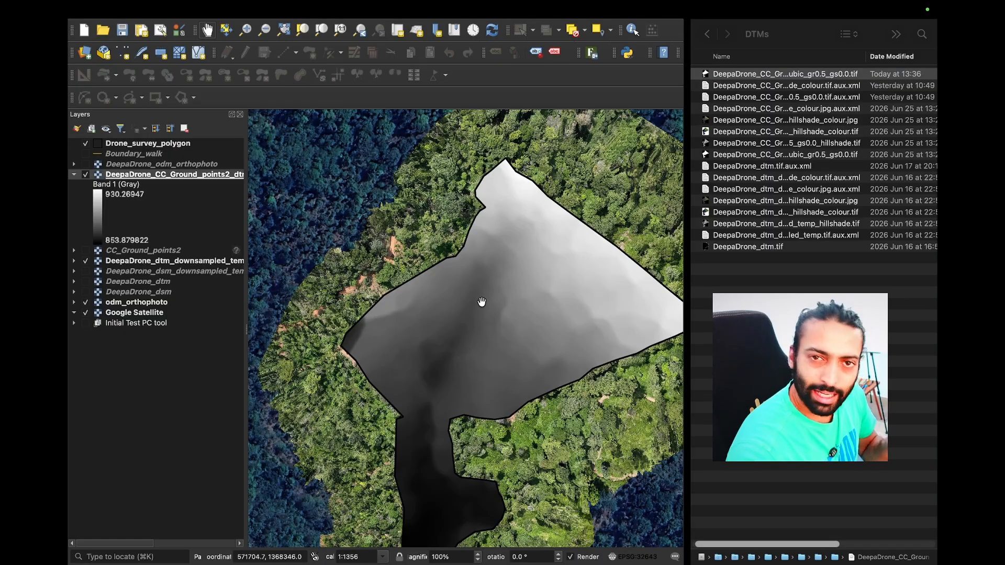
{"action": "scroll", "coordinate": [480, 298], "scroll_direction": "down", "scroll_amount": 1}
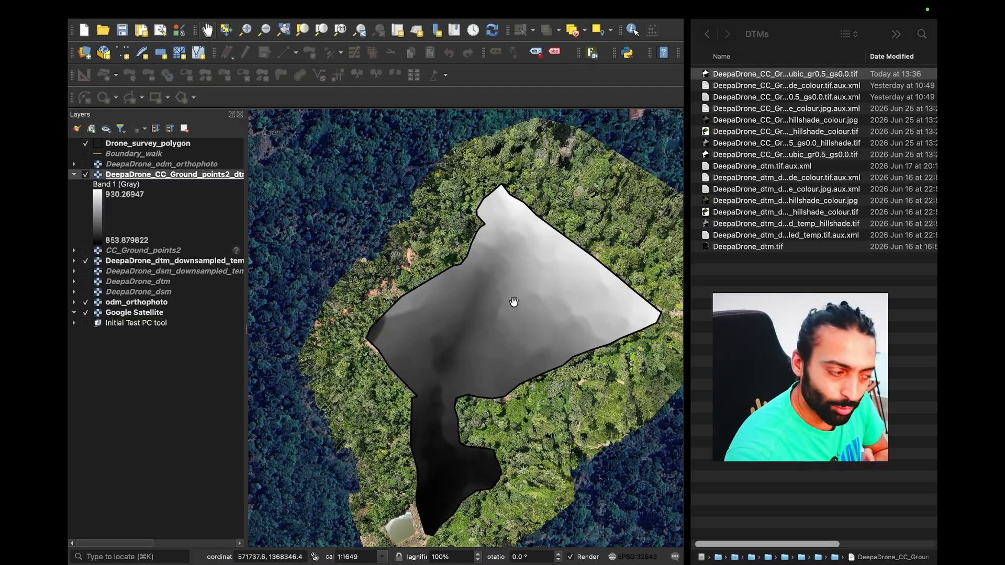
{"action": "left_click_drag", "start_coordinate": [514, 302], "coordinate": [490, 293]}
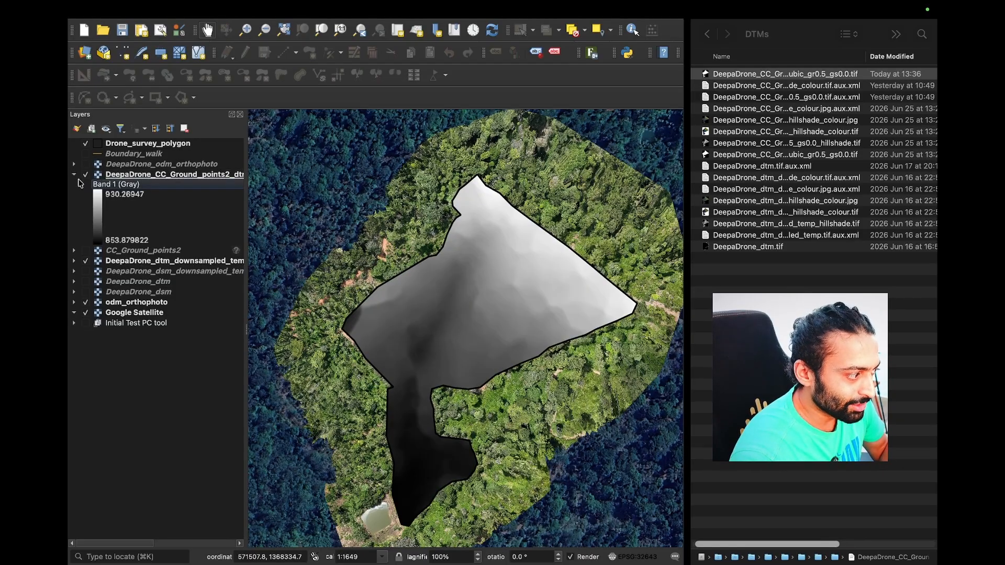
{"action": "left_click", "coordinate": [75, 173]}
{"action": "left_click", "coordinate": [86, 175]}
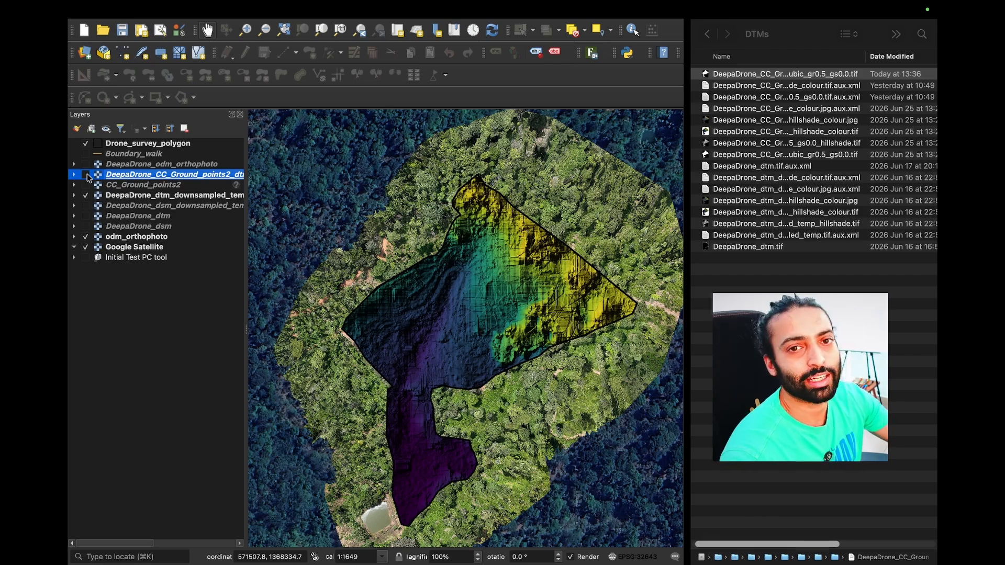
{"action": "left_click", "coordinate": [86, 175]}
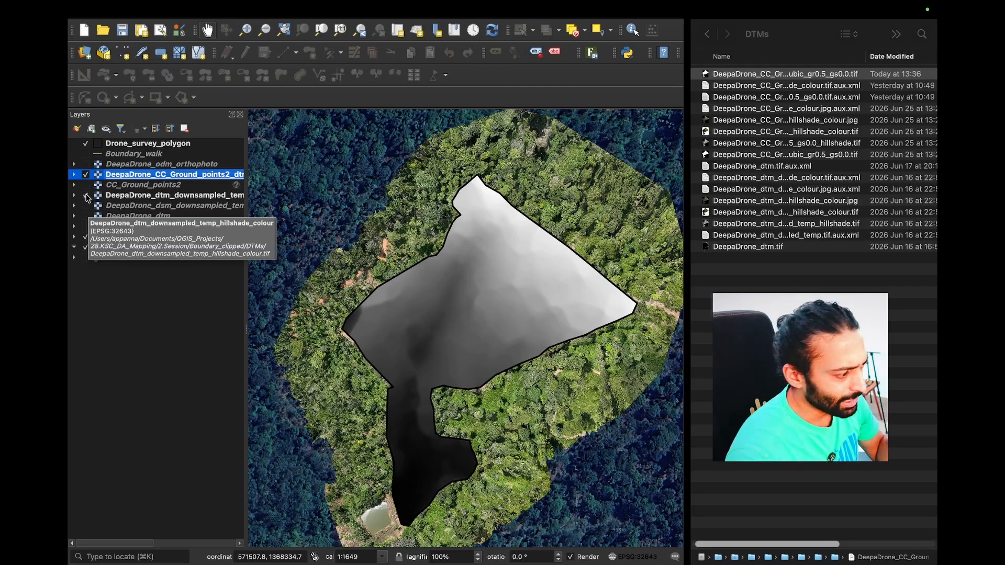
{"action": "left_click", "coordinate": [86, 195]}
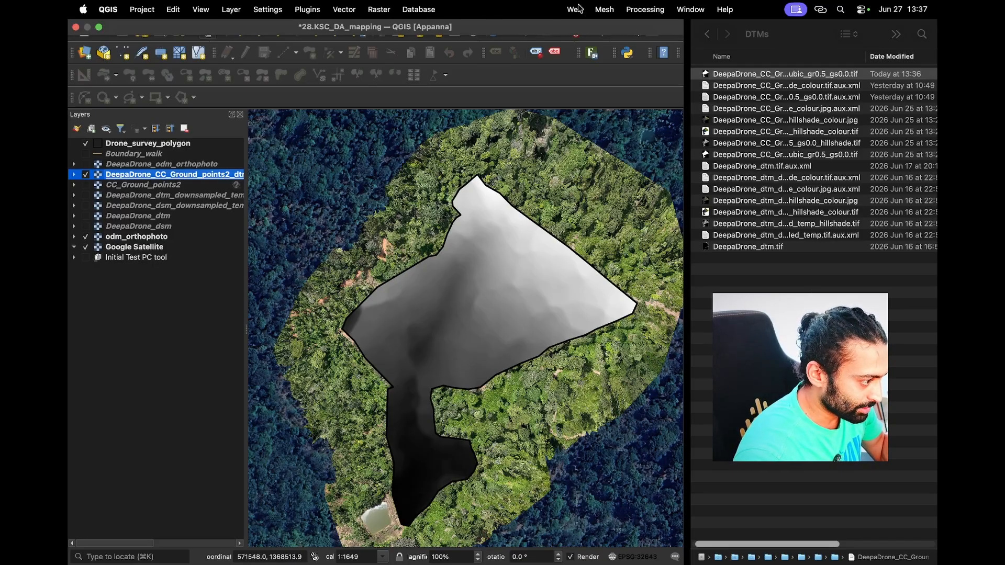
Step: Open the Python console and its script editor with generate_hillshade.py, enlarge the console area, and read the script's header
{"action": "left_click", "coordinate": [628, 53]}
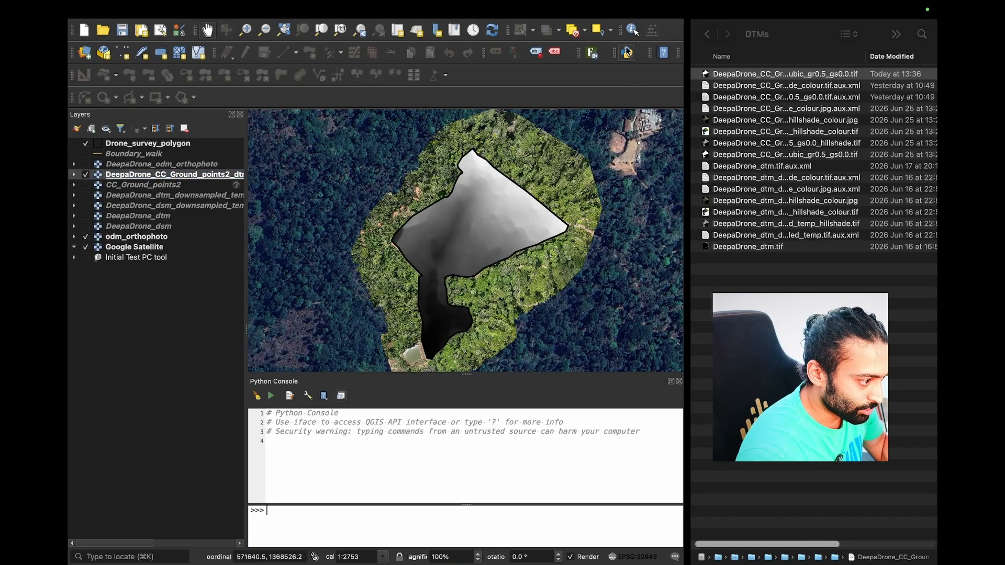
{"action": "left_click", "coordinate": [290, 396]}
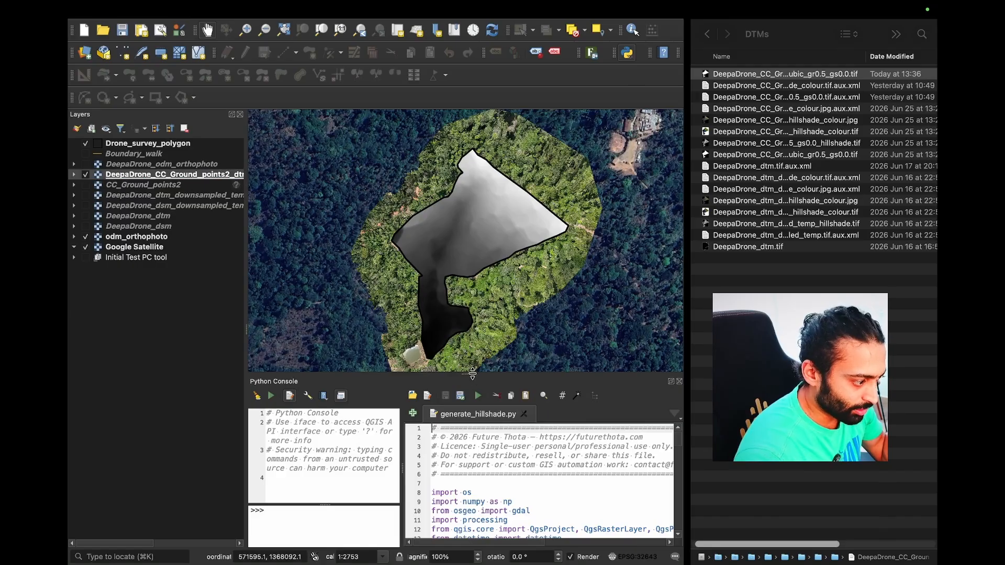
{"action": "left_click_drag", "start_coordinate": [472, 370], "coordinate": [471, 305]}
{"action": "scroll", "coordinate": [493, 418], "scroll_direction": "down", "scroll_amount": 5}
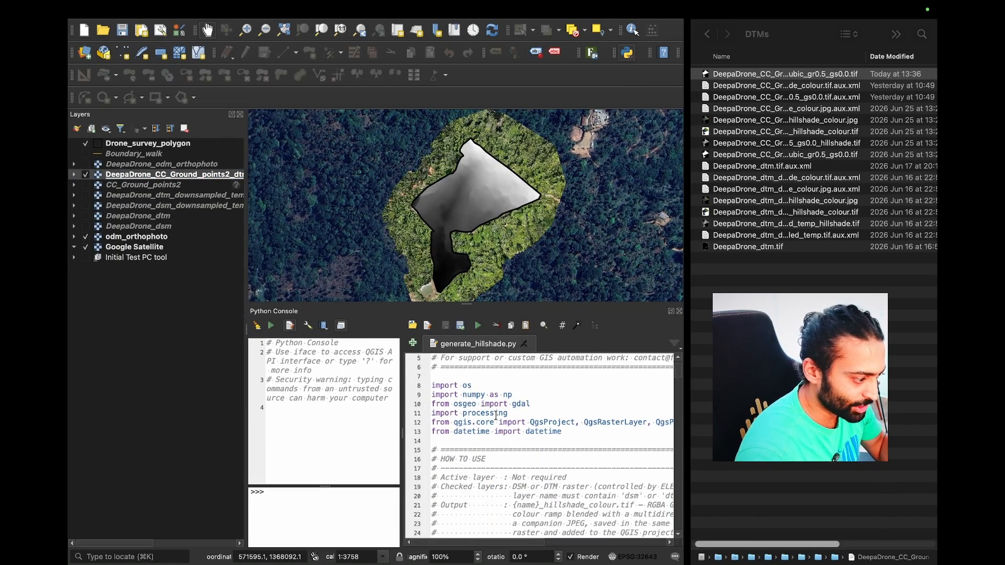
Step: Read the script's HOW TO USE notes and ELEVATION_SOURCE setting, shrink the console area, and check the full raster layer names against them
{"action": "scroll", "coordinate": [495, 430], "scroll_direction": "right", "scroll_amount": 1}
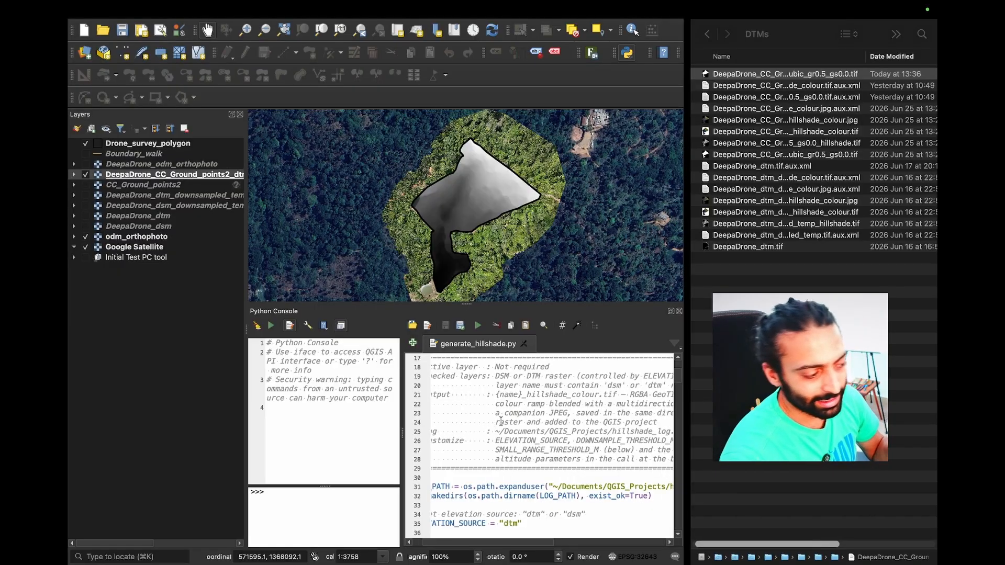
{"action": "scroll", "coordinate": [495, 428], "scroll_direction": "left", "scroll_amount": 1}
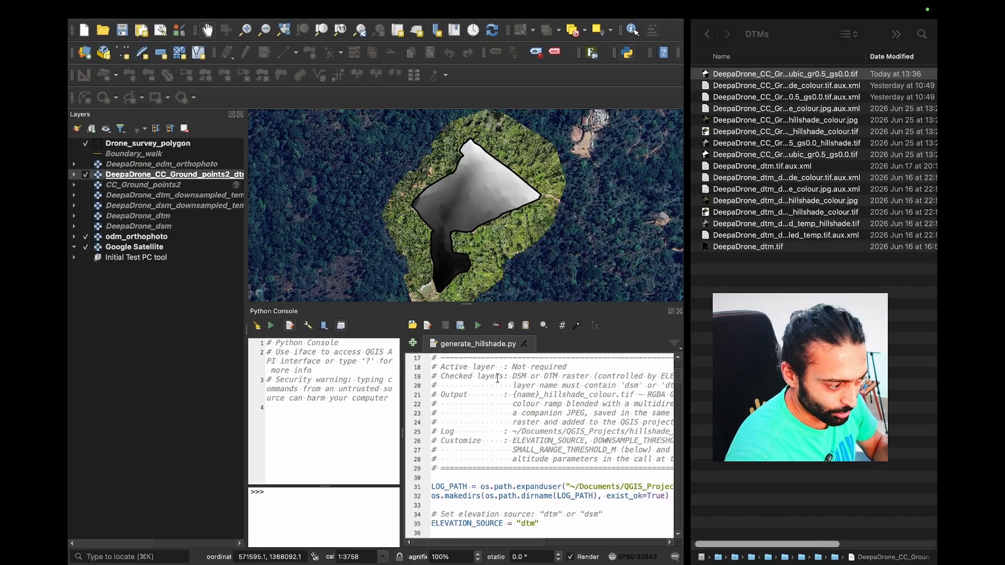
{"action": "scroll", "coordinate": [498, 398], "scroll_direction": "up", "scroll_amount": 2}
{"action": "scroll", "coordinate": [498, 446], "scroll_direction": "down", "scroll_amount": 1}
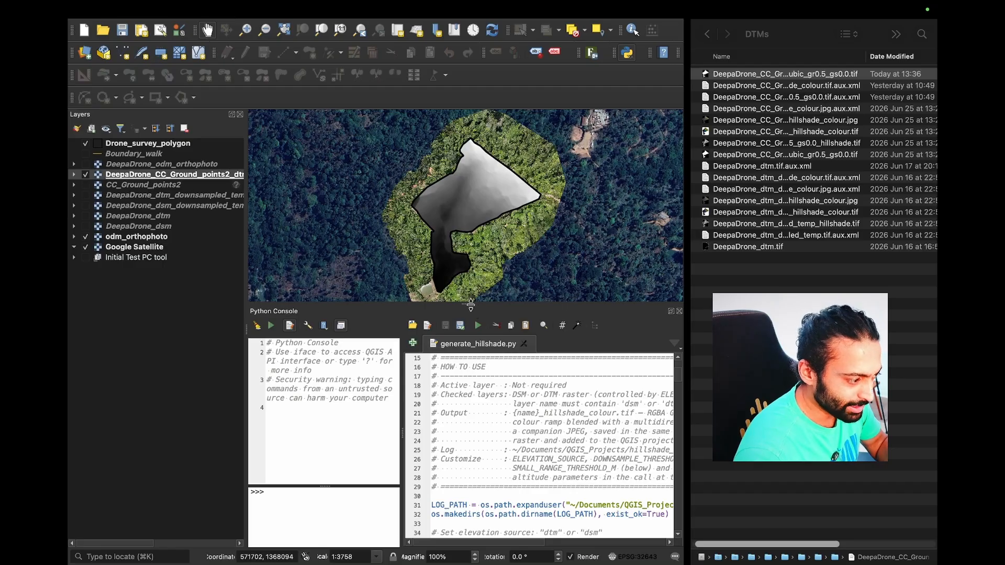
{"action": "left_click_drag", "start_coordinate": [467, 304], "coordinate": [467, 345]}
{"action": "scroll", "coordinate": [193, 222], "scroll_direction": "right", "scroll_amount": 5}
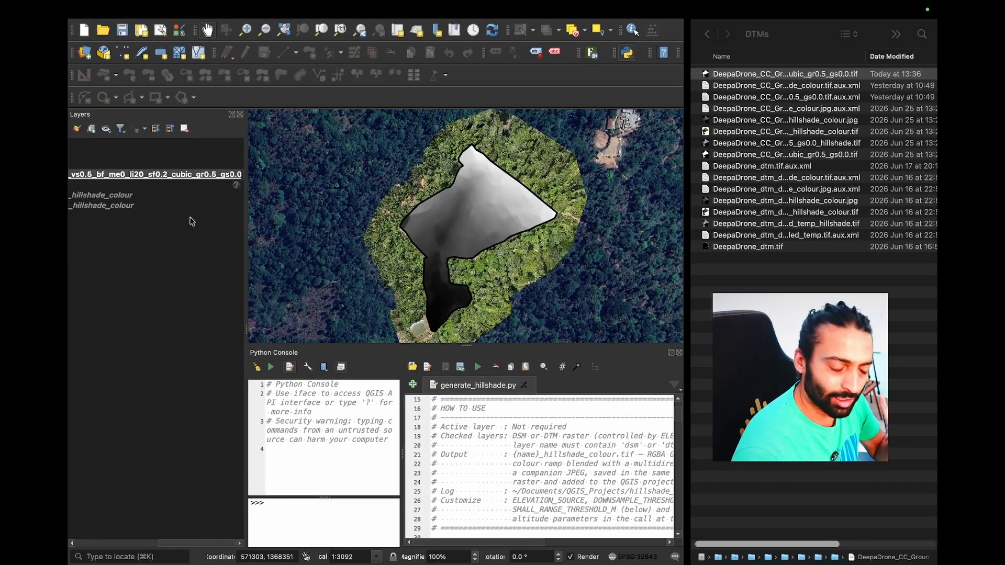
{"action": "scroll", "coordinate": [192, 222], "scroll_direction": "left", "scroll_amount": 5}
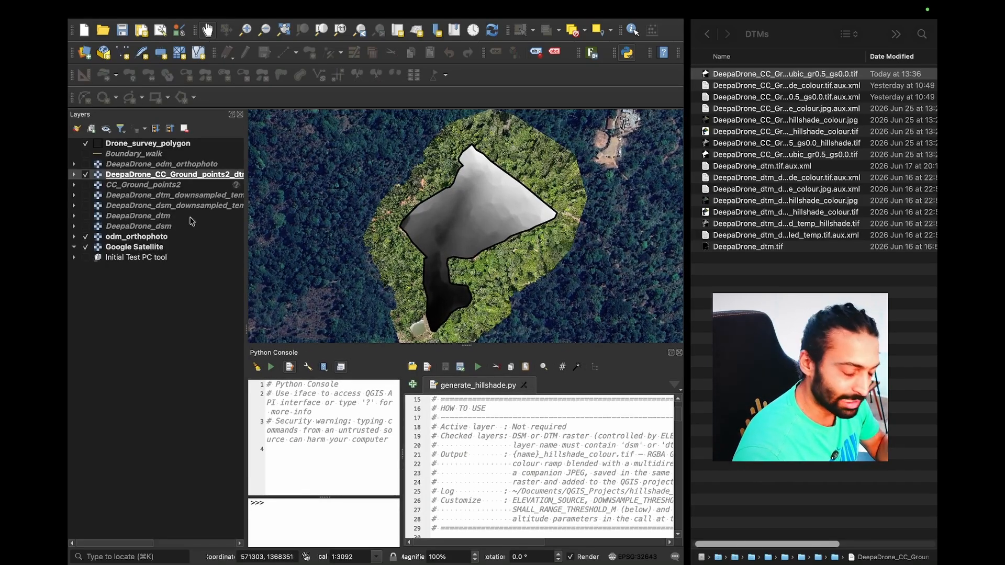
{"action": "scroll", "coordinate": [211, 224], "scroll_direction": "right", "scroll_amount": 5}
{"action": "scroll", "coordinate": [212, 223], "scroll_direction": "left", "scroll_amount": 5}
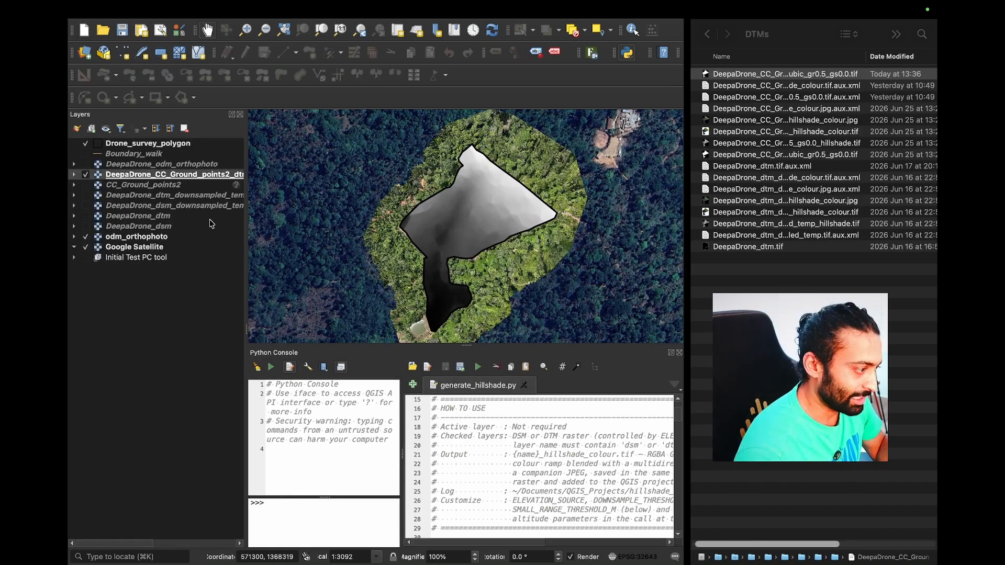
Step: Run generate_hillshade.py with the clipped DeepaDrone_CC_Ground_points2 DTM layer selected, then close the Python console
{"action": "right_click", "coordinate": [183, 183]}
{"action": "left_click", "coordinate": [202, 192]}
{"action": "left_click", "coordinate": [199, 175]}
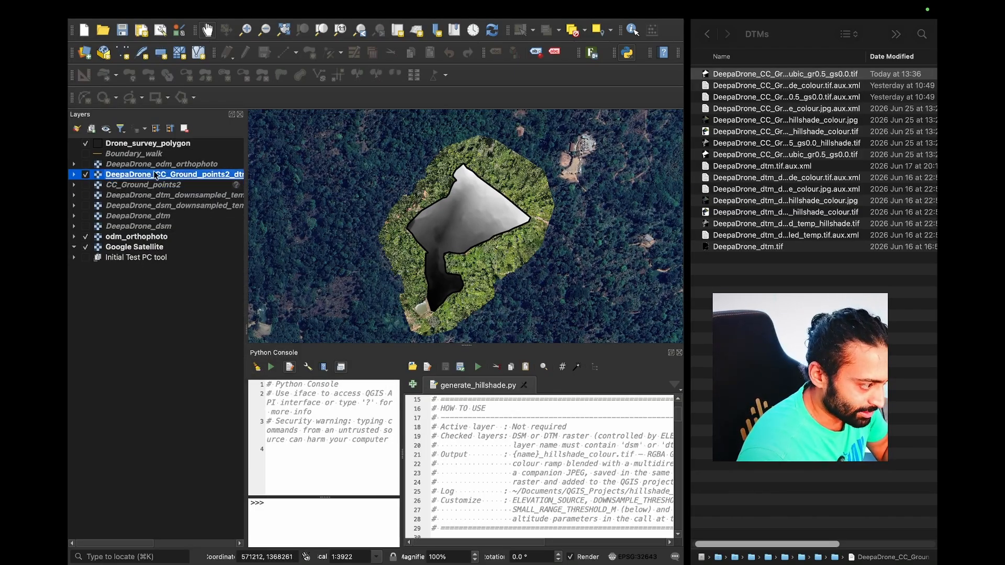
{"action": "left_click", "coordinate": [477, 366]}
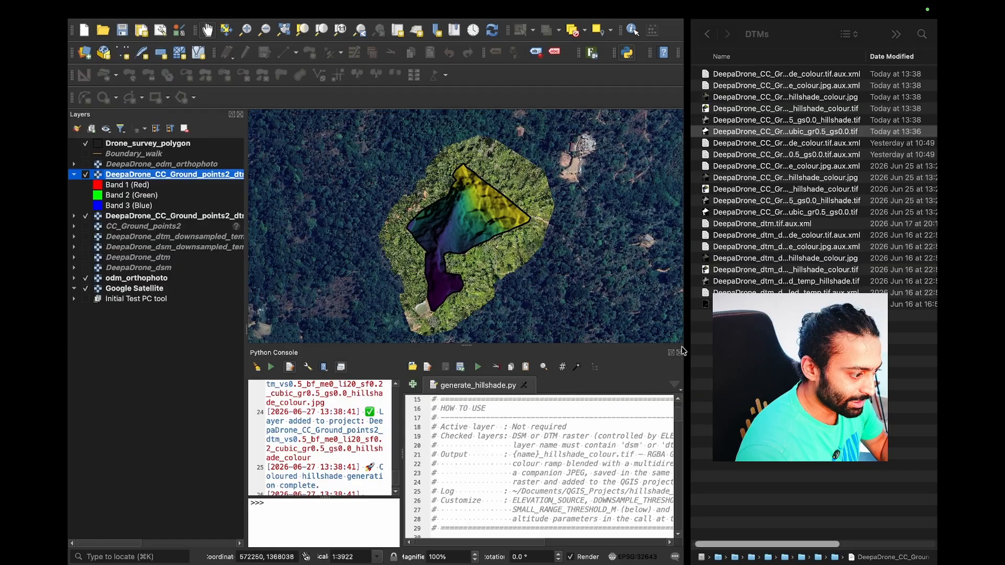
{"action": "left_click", "coordinate": [678, 354]}
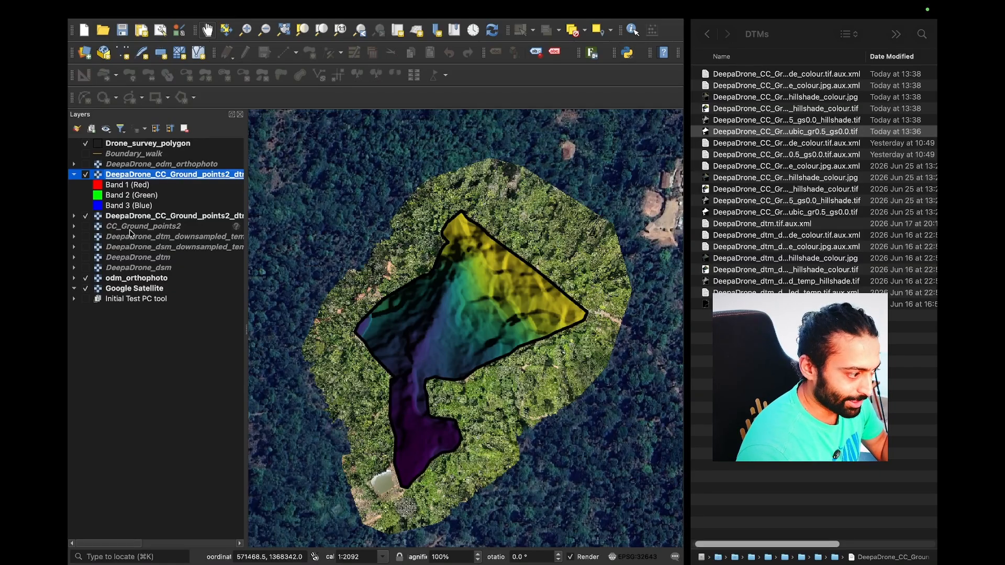
Step: Collapse the new hillshade's legend, hide the clipped DTM, and display the new hillshade over the visible DeepaDrone_dtm_downsampled hillshade
{"action": "left_click", "coordinate": [75, 175]}
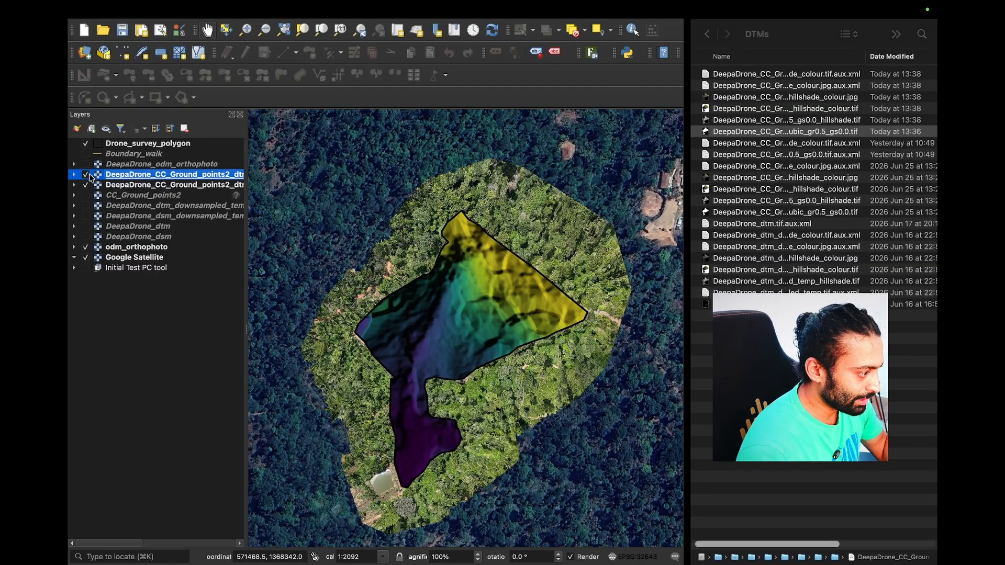
{"action": "left_click", "coordinate": [87, 174]}
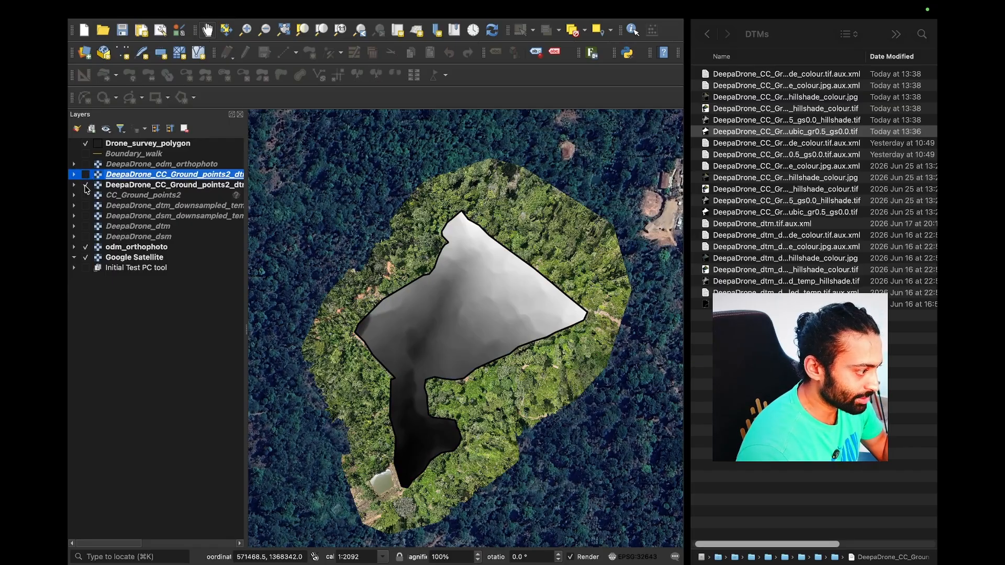
{"action": "left_click", "coordinate": [87, 186]}
{"action": "left_click", "coordinate": [86, 205]}
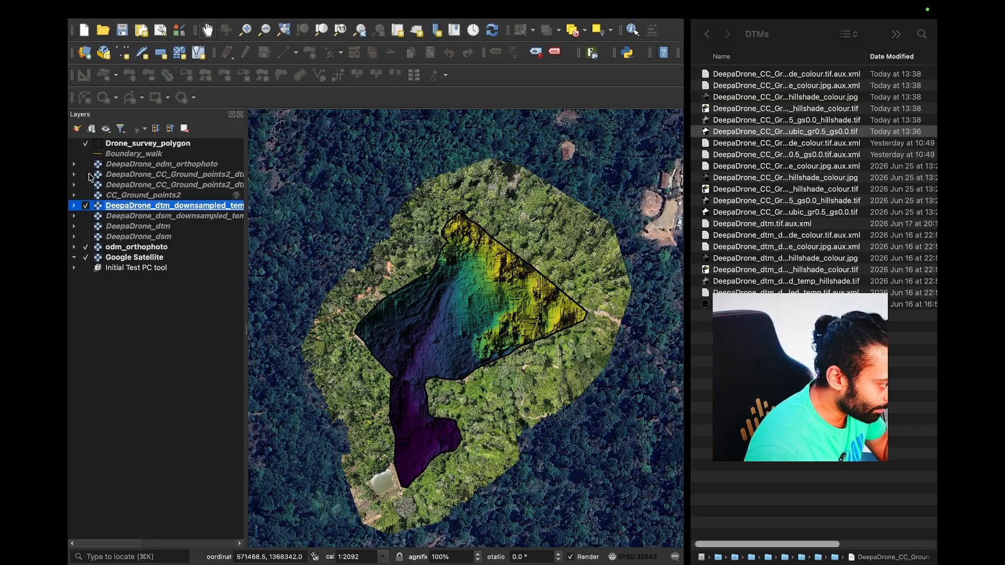
{"action": "left_click", "coordinate": [86, 174]}
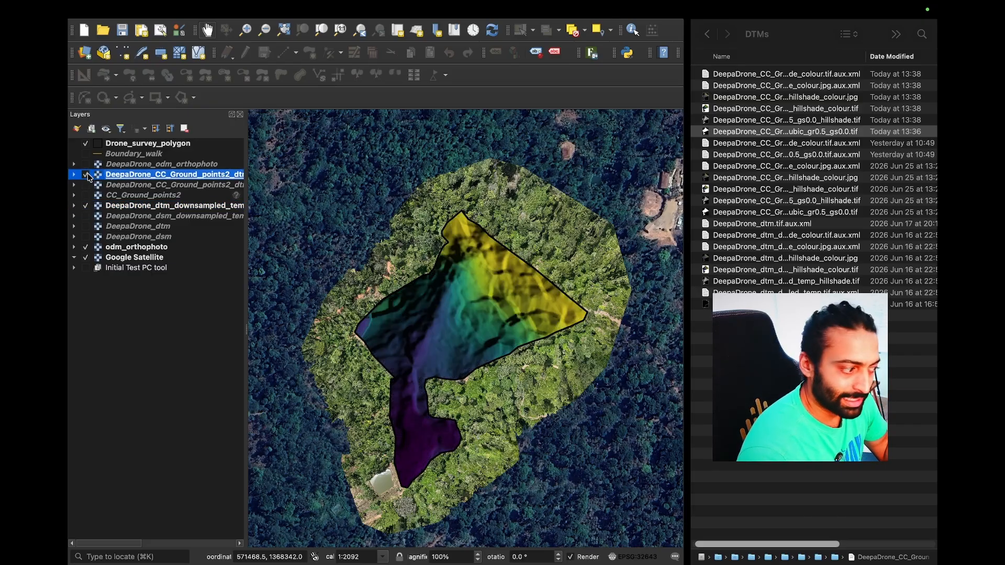
Step: Toggle the new CC_Ground_points2 hillshade repeatedly to compare its terrain with the DeepaDrone_dtm_downsampled hillshade
{"action": "left_click", "coordinate": [87, 175]}
{"action": "left_click", "coordinate": [87, 175]}
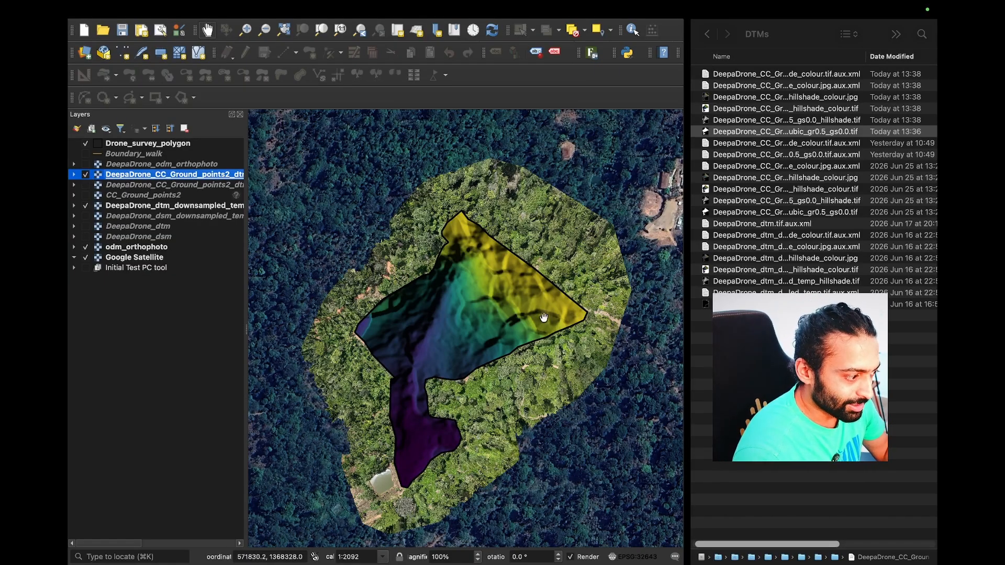
{"action": "left_click", "coordinate": [85, 175]}
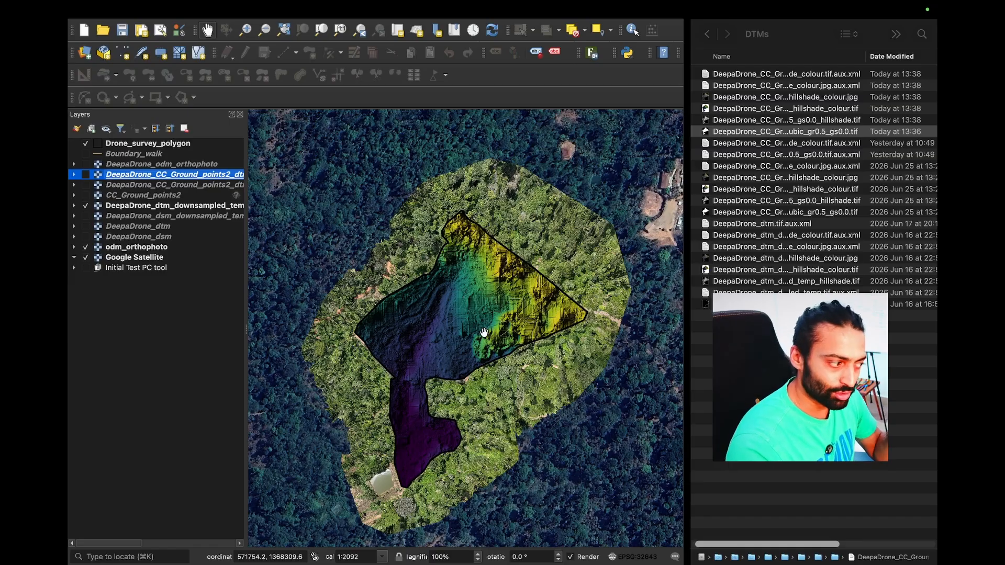
{"action": "left_click", "coordinate": [86, 175]}
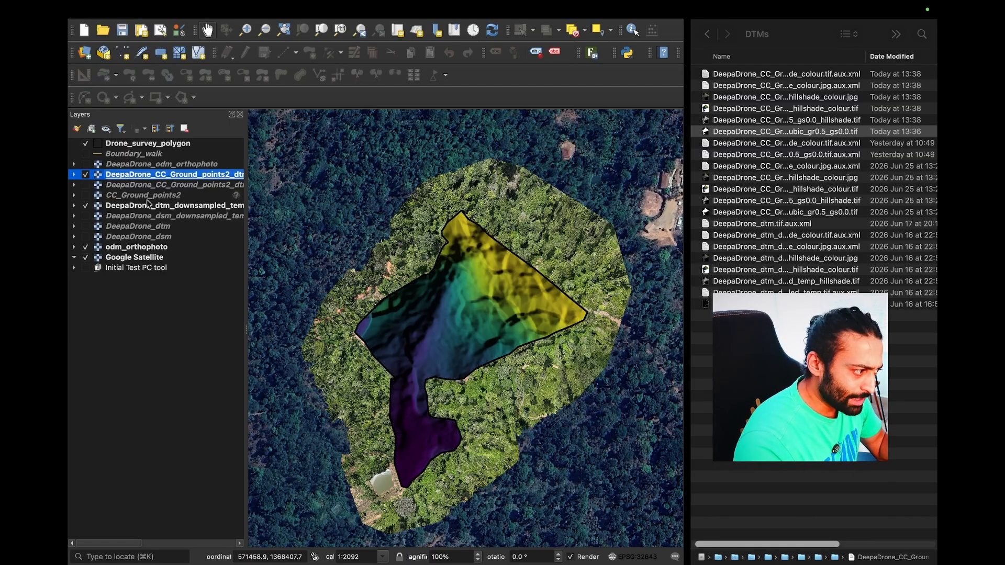
{"action": "left_click", "coordinate": [85, 175]}
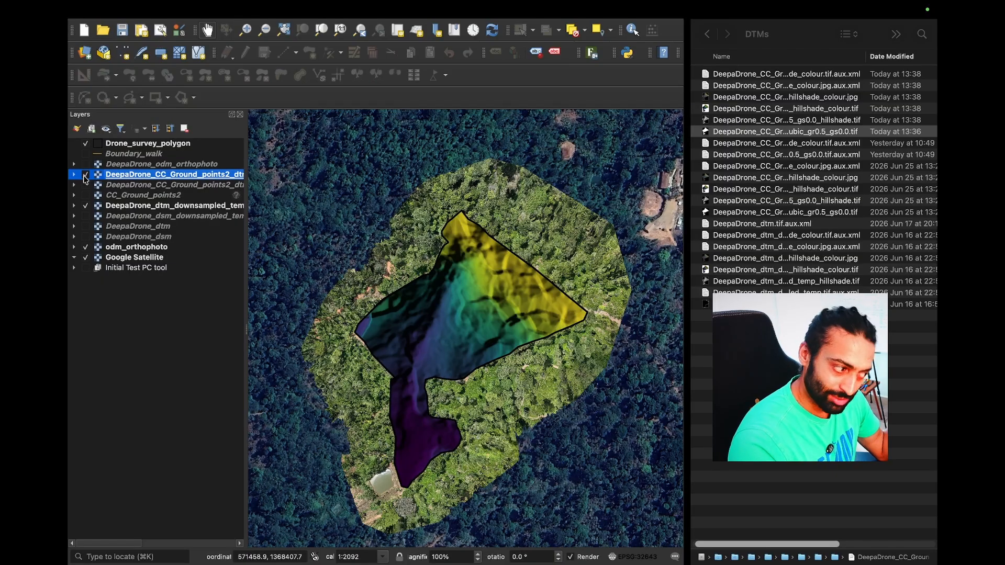
{"action": "left_click", "coordinate": [86, 176]}
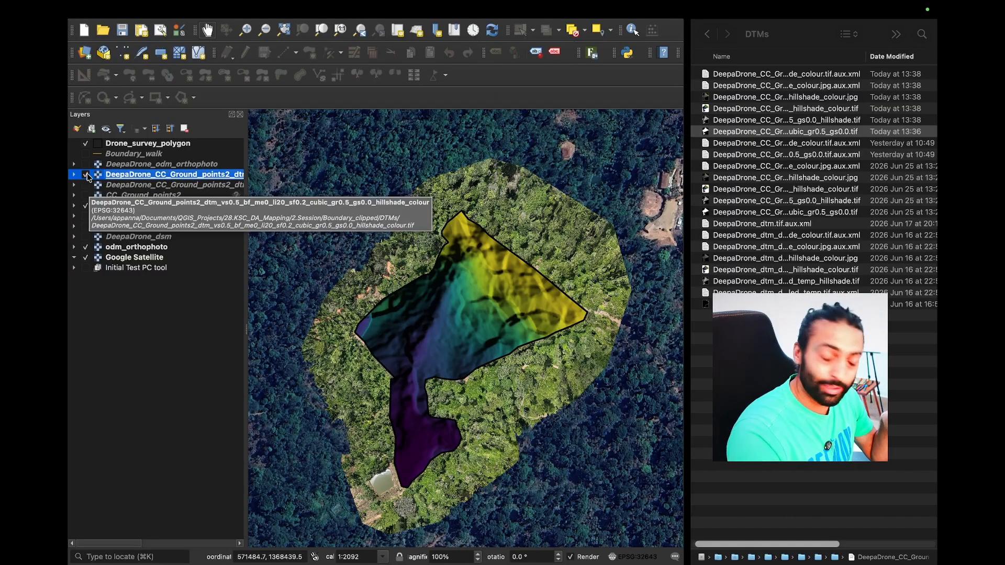
{"action": "left_click", "coordinate": [87, 176]}
{"action": "left_click", "coordinate": [86, 175]}
{"action": "left_click", "coordinate": [86, 175]}
{"action": "left_click", "coordinate": [87, 175]}
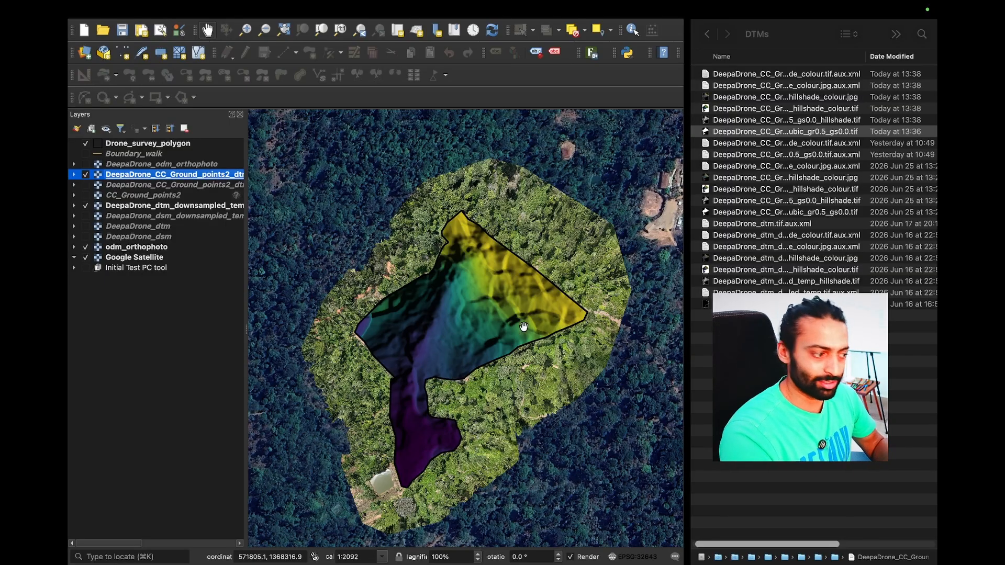
{"action": "left_click", "coordinate": [86, 175]}
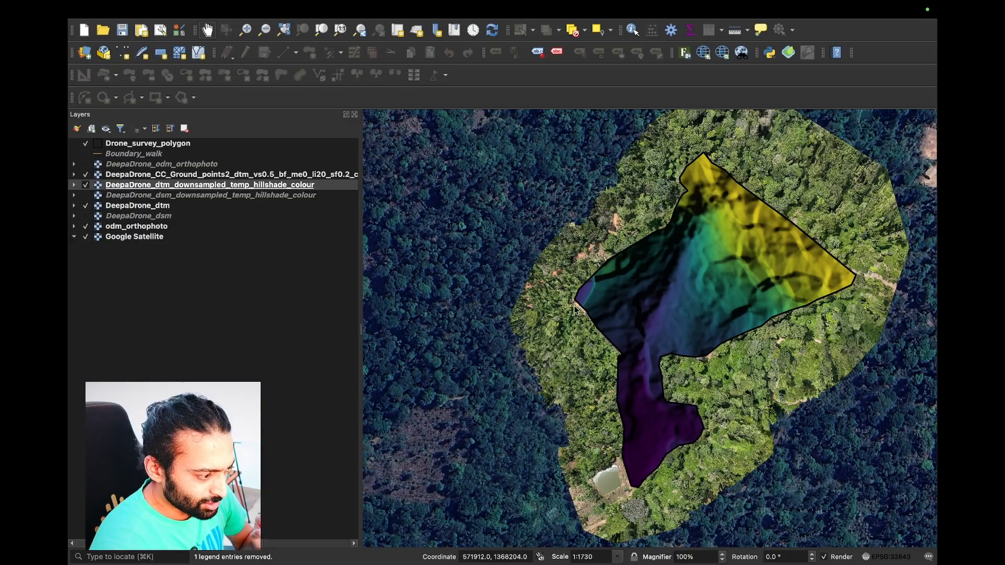
Step: Compare both hillshades close up at the property's western corner by toggling the CC_Ground_points2 layer
{"action": "left_click", "coordinate": [85, 175]}
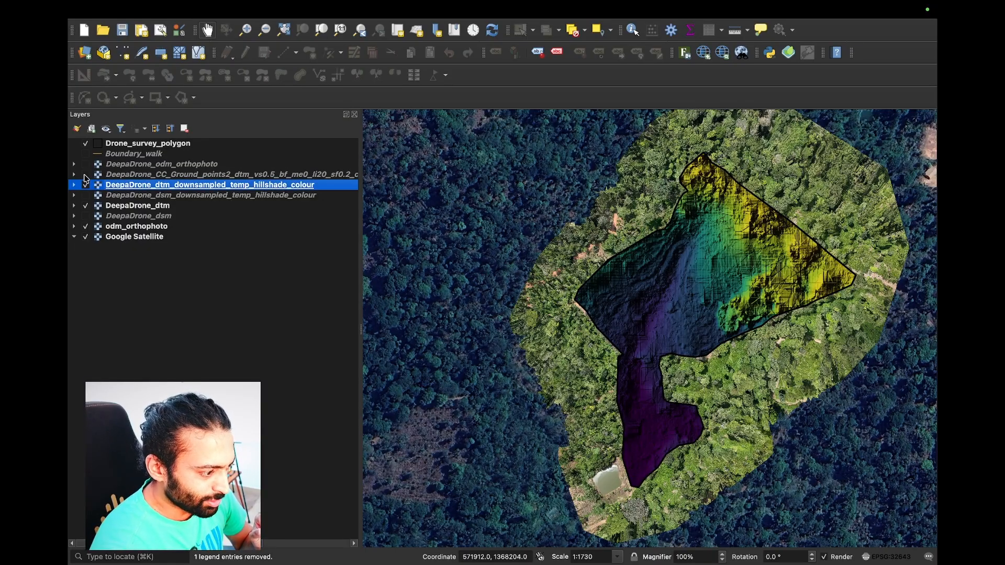
{"action": "scroll", "coordinate": [596, 285], "scroll_direction": "up", "scroll_amount": 3}
{"action": "scroll", "coordinate": [595, 285], "scroll_direction": "down", "scroll_amount": 2}
{"action": "left_click_drag", "start_coordinate": [585, 287], "coordinate": [605, 325]}
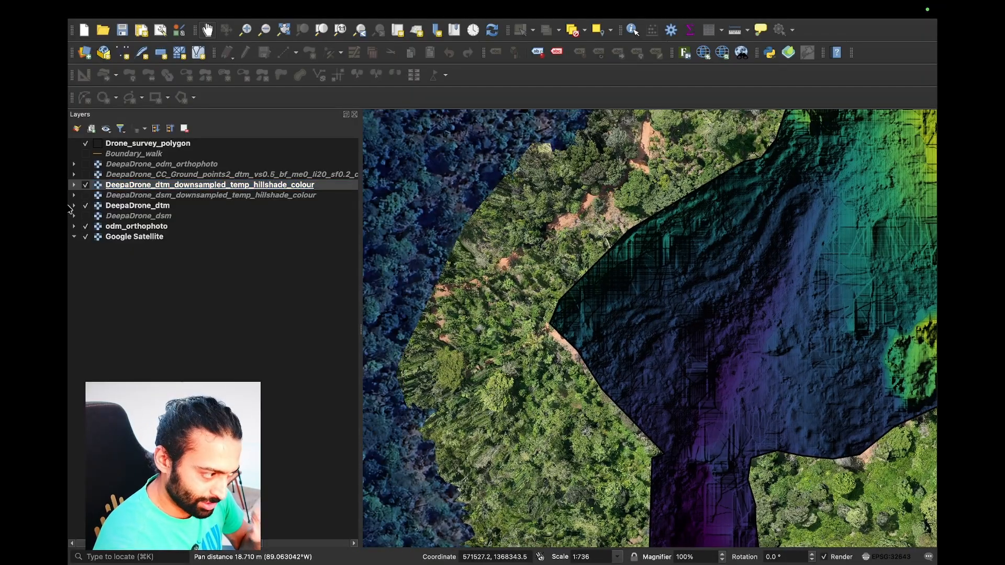
{"action": "left_click", "coordinate": [86, 175]}
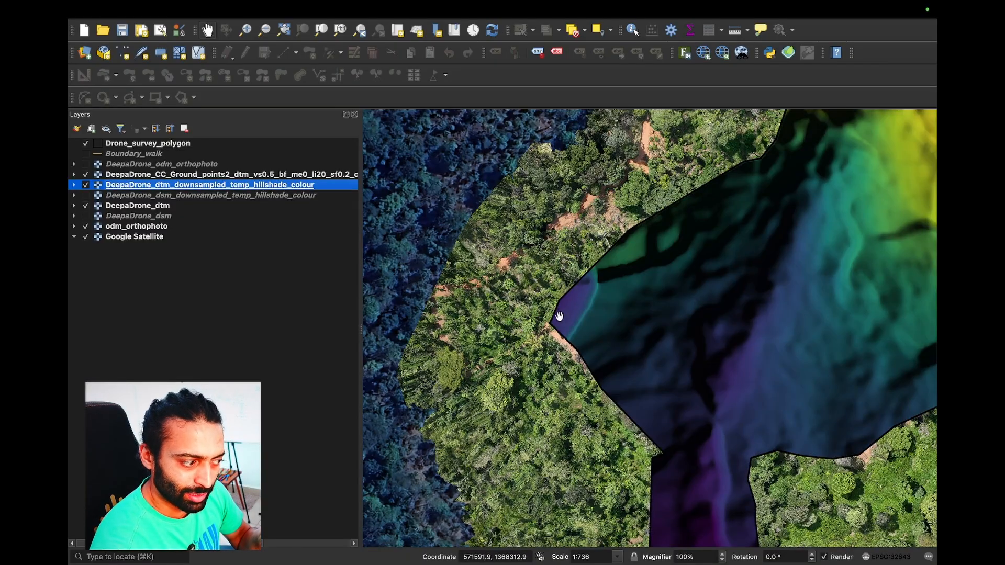
{"action": "scroll", "coordinate": [555, 320], "scroll_direction": "down", "scroll_amount": 1}
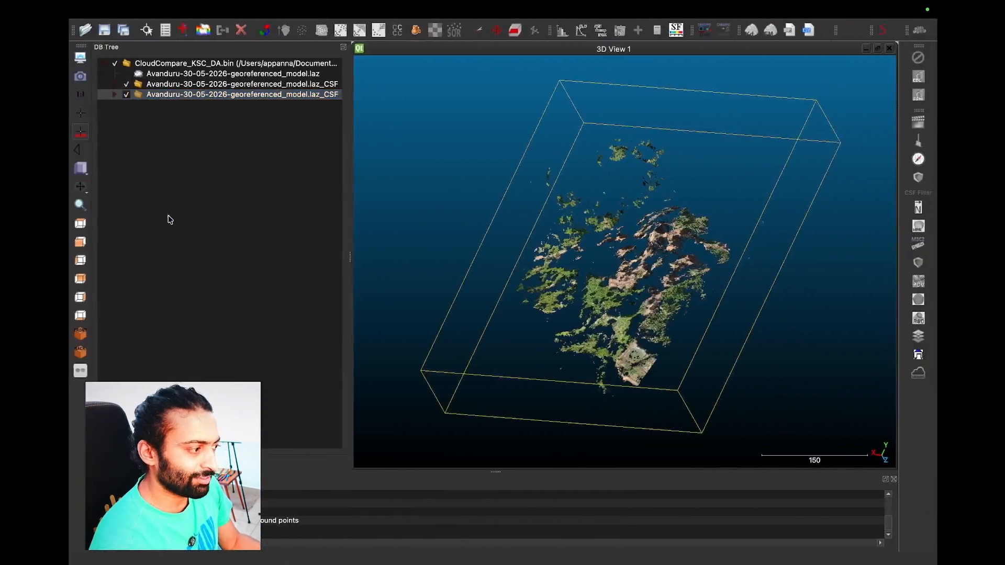
Step: In CloudCompare, toggle the second georeferenced_model.laz CSF group repeatedly to compare the ground points of the two filter results
{"action": "left_click", "coordinate": [122, 95]}
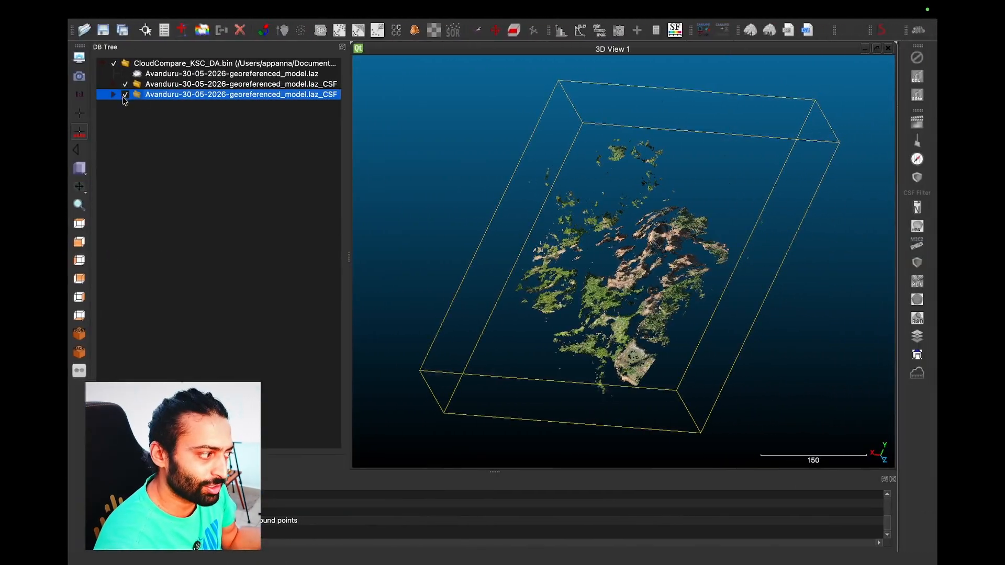
{"action": "left_click", "coordinate": [126, 95]}
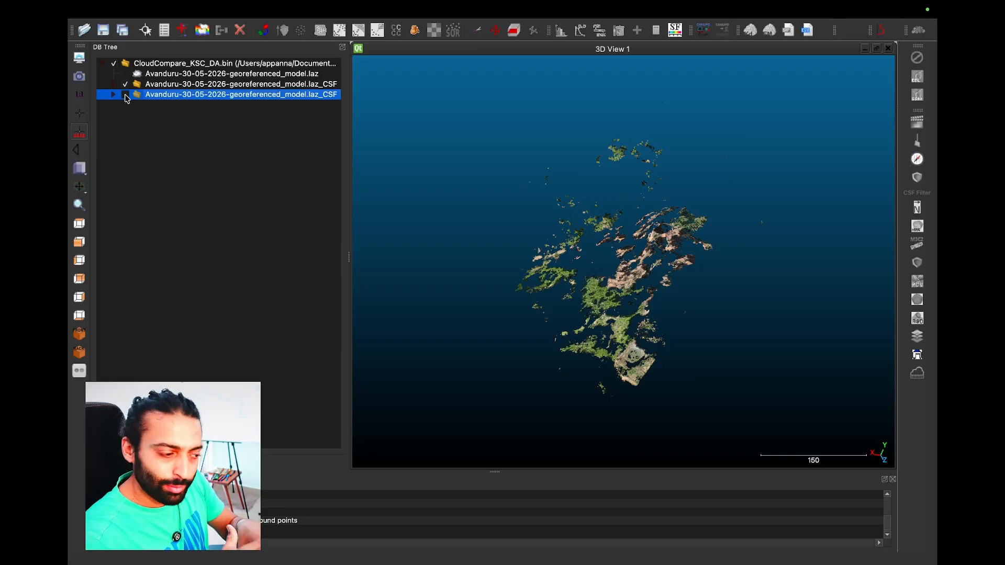
{"action": "left_click", "coordinate": [126, 96]}
{"action": "left_click", "coordinate": [126, 95]}
{"action": "left_click", "coordinate": [125, 95]}
{"action": "left_click", "coordinate": [126, 97]}
{"action": "left_click", "coordinate": [126, 96]}
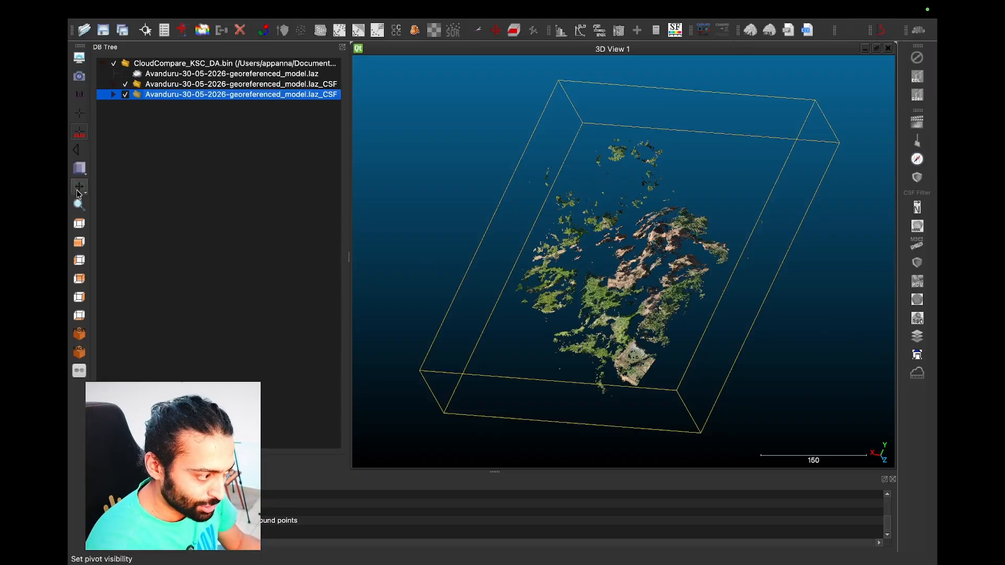
{"action": "left_click", "coordinate": [126, 95]}
{"action": "left_click", "coordinate": [126, 95]}
Step: Show the Ground points.raster(1) - Empty cloud in the CSF1.8 group, hide the Kriging one, and inspect its coverage
{"action": "left_click_drag", "start_coordinate": [700, 296], "coordinate": [707, 326]}
{"action": "left_click_drag", "start_coordinate": [657, 303], "coordinate": [612, 296]}
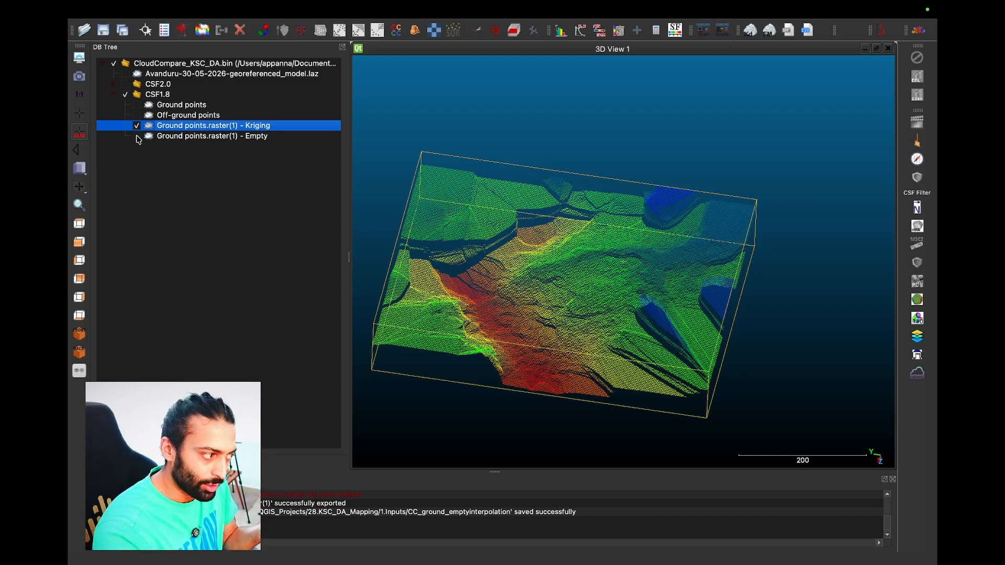
{"action": "left_click", "coordinate": [137, 136]}
{"action": "left_click", "coordinate": [135, 126]}
{"action": "left_click_drag", "start_coordinate": [540, 356], "coordinate": [587, 366]}
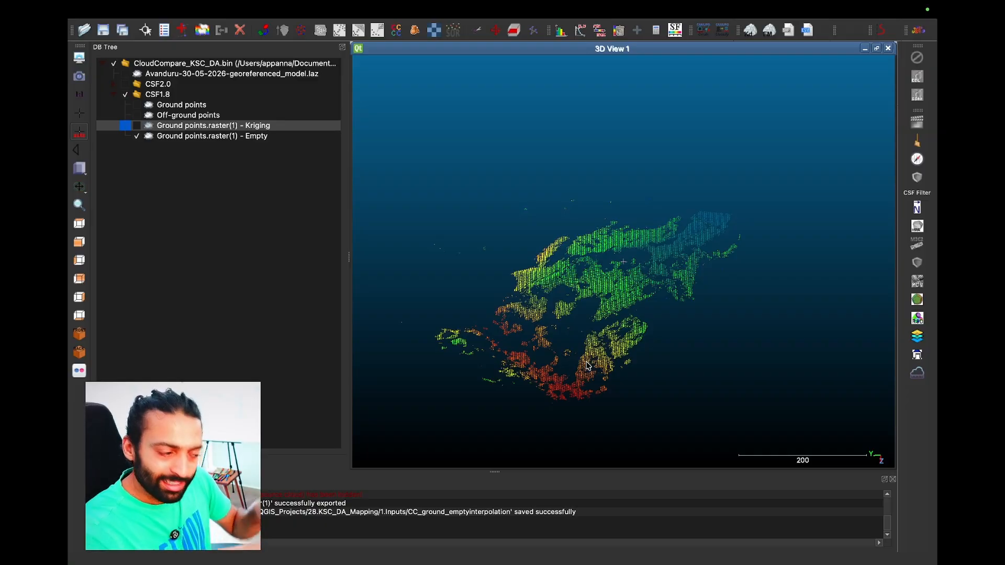
Step: Switch to QGIS, show the CC_CSF2_Krigininterolation_dtm_hillshade layer, and briefly compare it with the CC_CSF1.8_emptyinterpolation_dtm_hillshade
{"action": "key", "text": "ctrl+Up"}
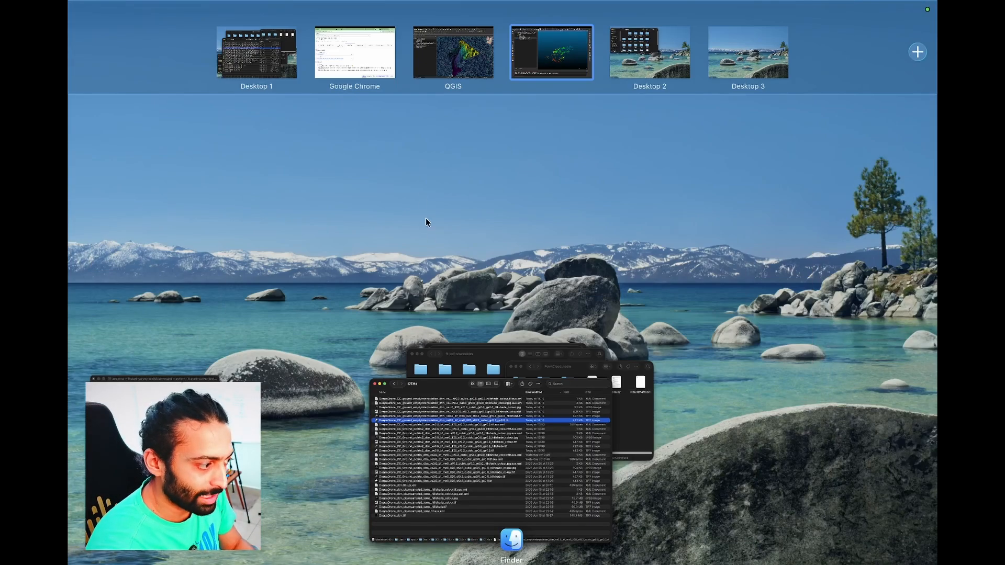
{"action": "left_click", "coordinate": [470, 44]}
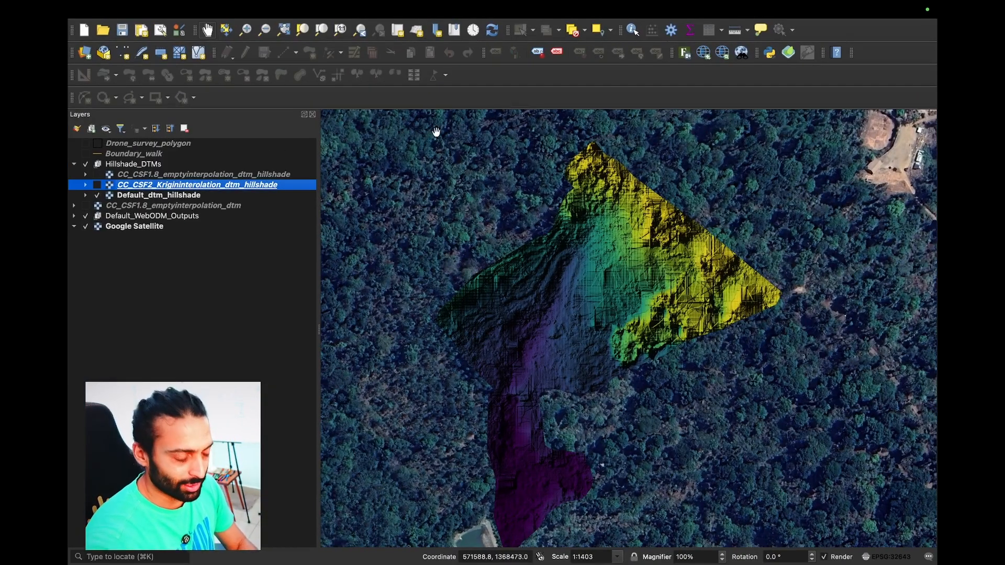
{"action": "left_click", "coordinate": [97, 185]}
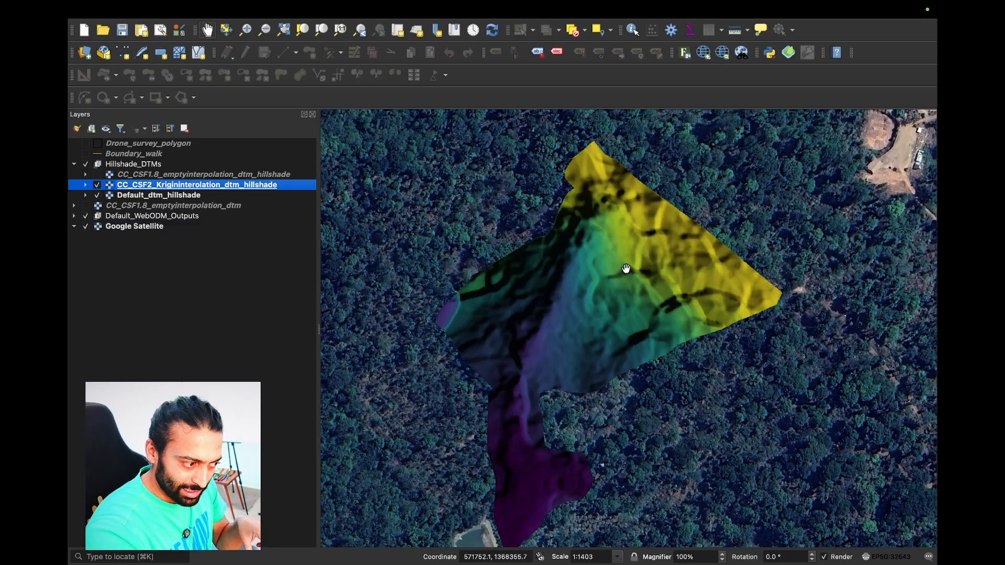
{"action": "left_click", "coordinate": [97, 174]}
{"action": "left_click", "coordinate": [97, 174]}
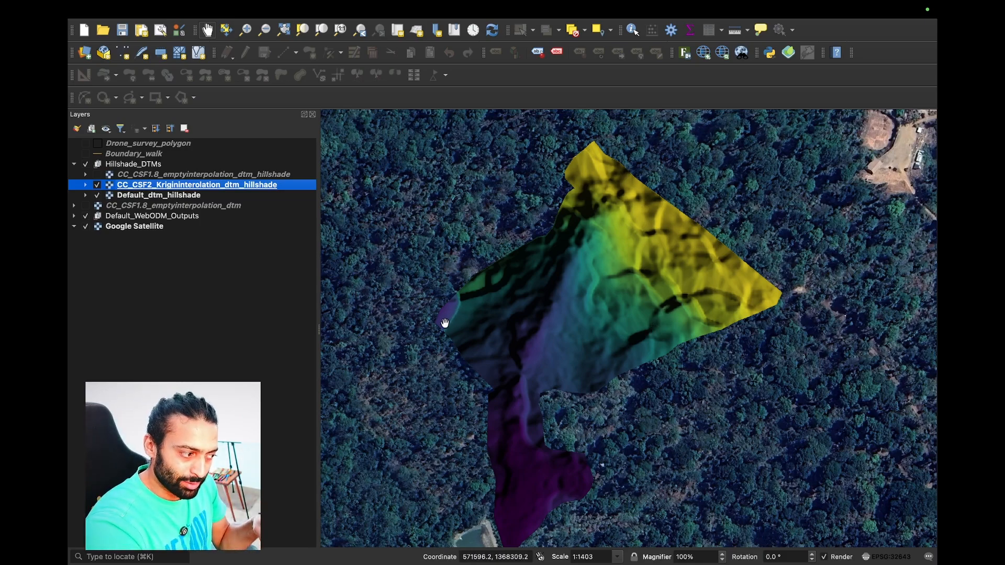
Step: Show CC_CSF1.8_emptyinterpolation_dtm_hillshade in place of the CSF2 hillshade and toggle it to compare with Default_dtm_hillshade
{"action": "left_click", "coordinate": [96, 176]}
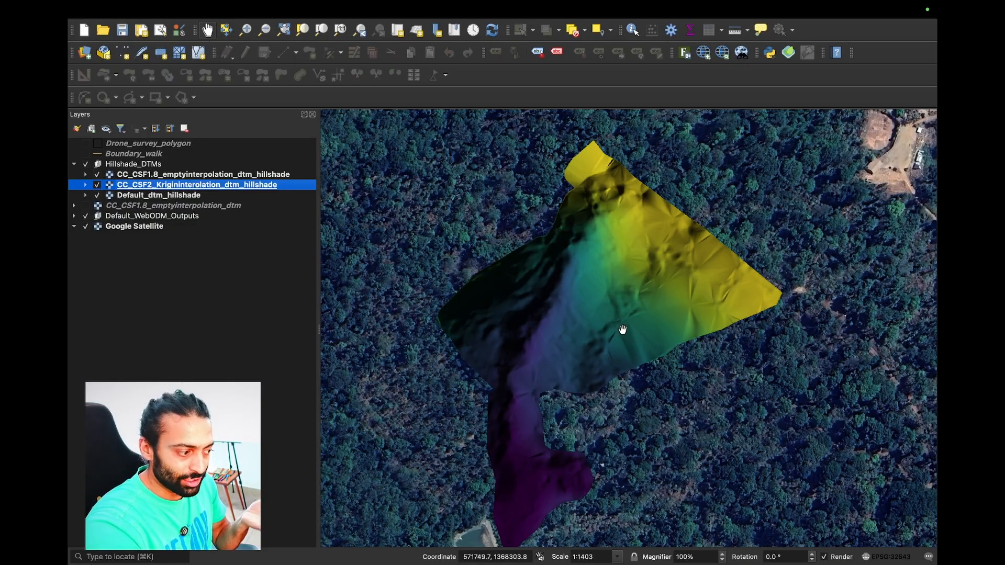
{"action": "left_click", "coordinate": [98, 181]}
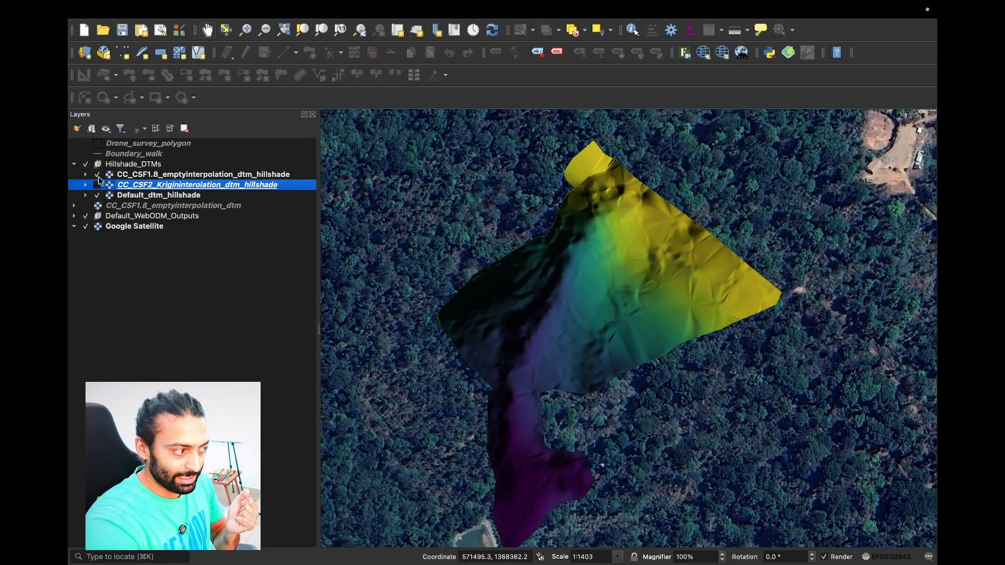
{"action": "left_click", "coordinate": [98, 175]}
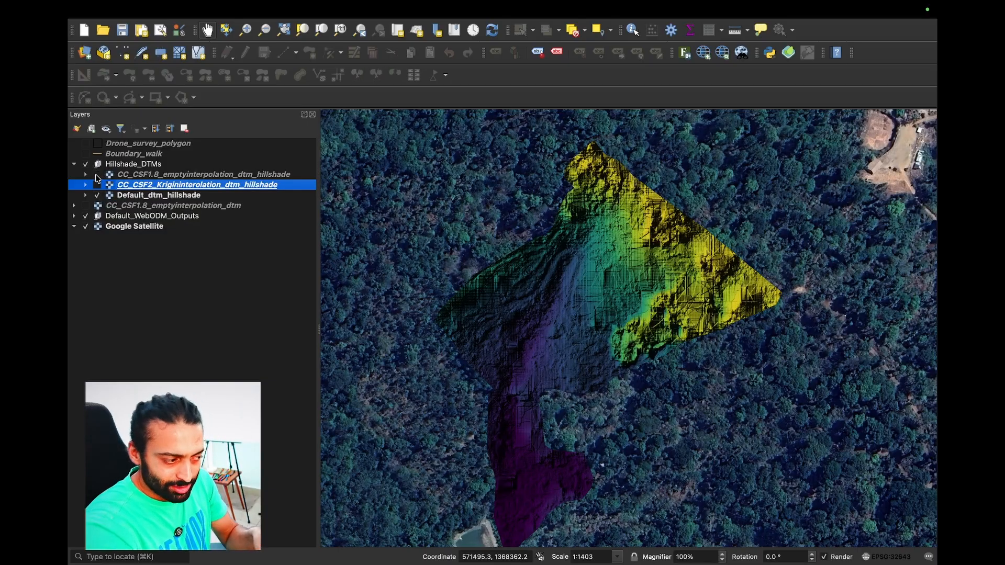
{"action": "left_click", "coordinate": [98, 174]}
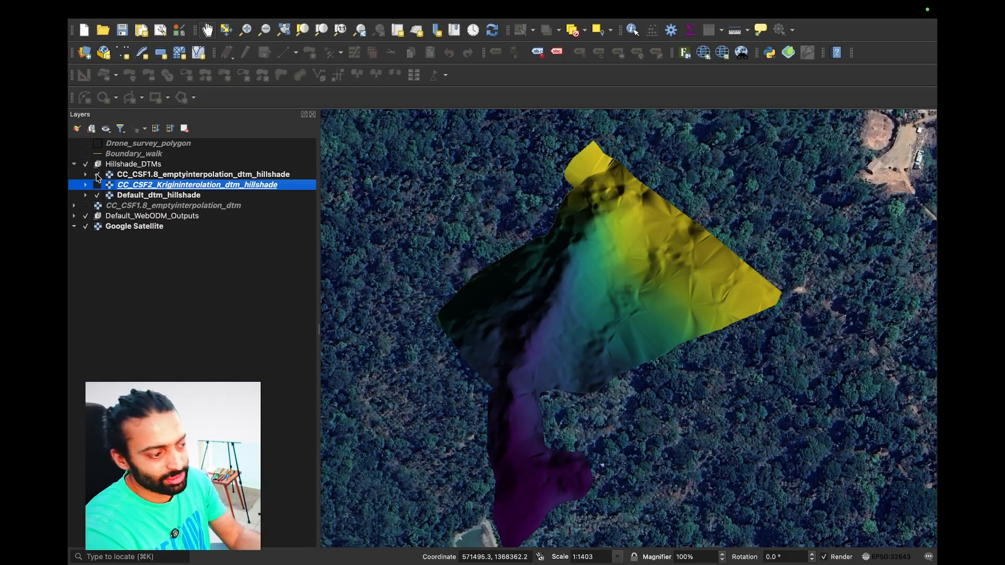
{"action": "left_click", "coordinate": [98, 175]}
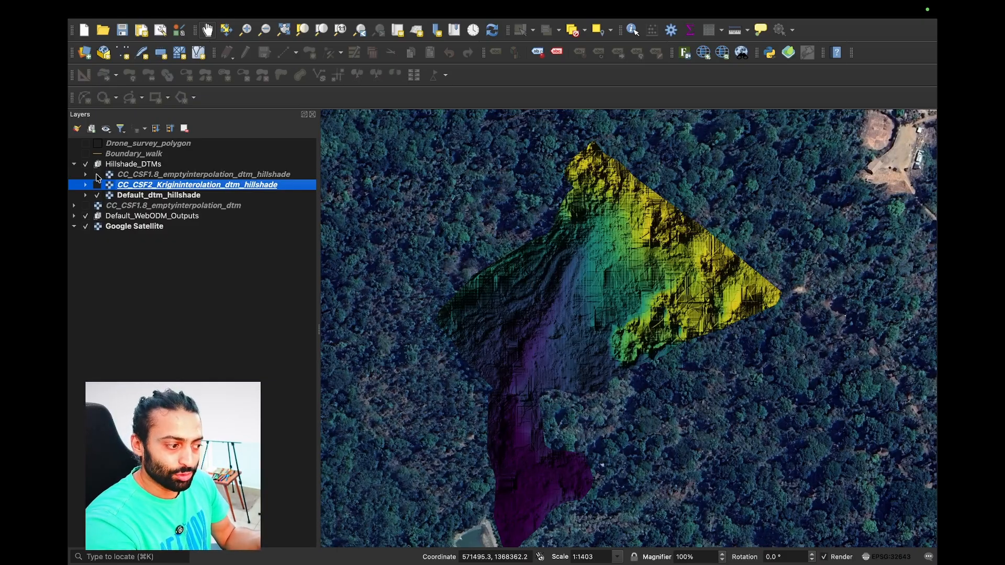
{"action": "left_click", "coordinate": [98, 174]}
{"action": "left_click", "coordinate": [98, 174]}
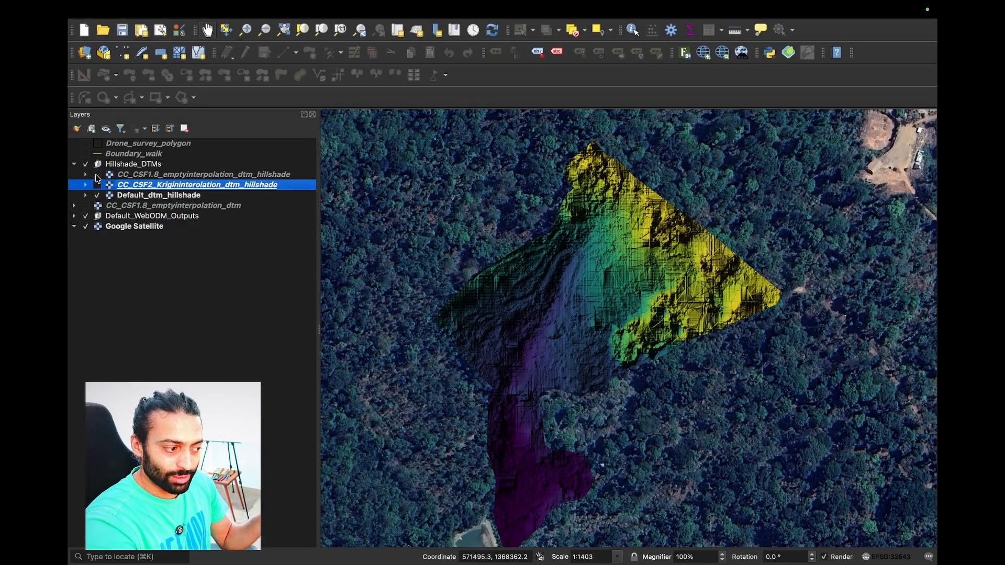
{"action": "left_click", "coordinate": [98, 175]}
{"action": "left_click", "coordinate": [98, 174]}
{"action": "left_click", "coordinate": [97, 174]}
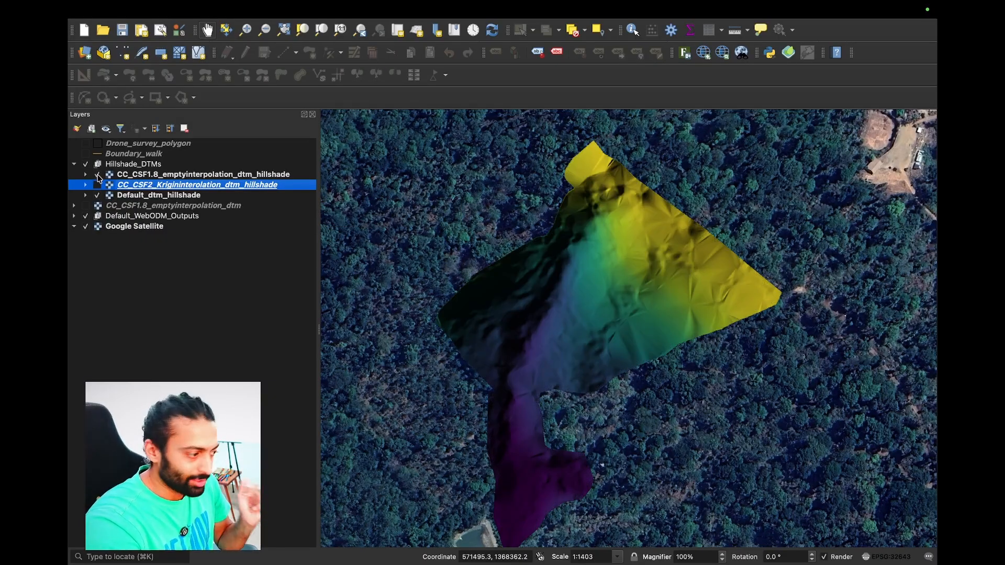